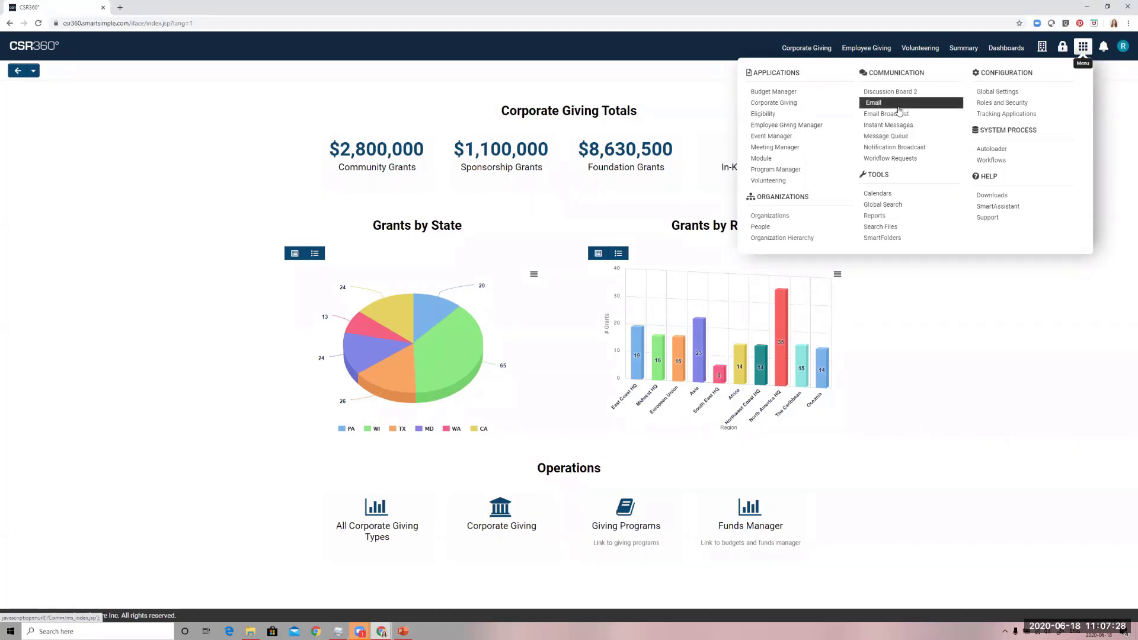
# Step: Open the Applicant Expiry Notification template from the email templates list
pyautogui.click(877, 102)
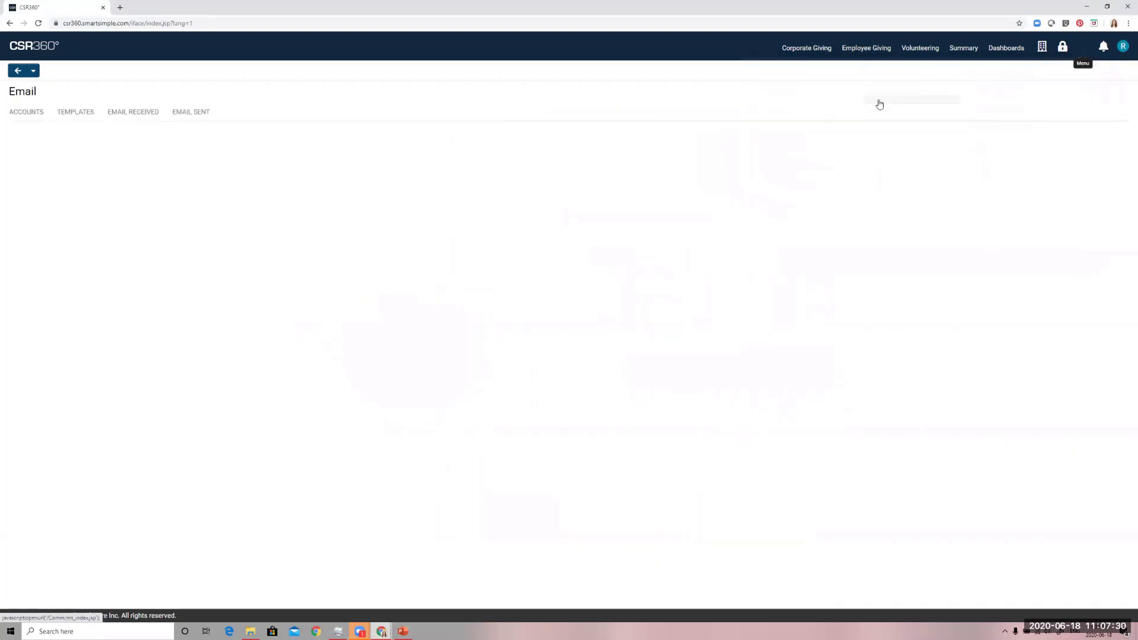
pyautogui.click(76, 114)
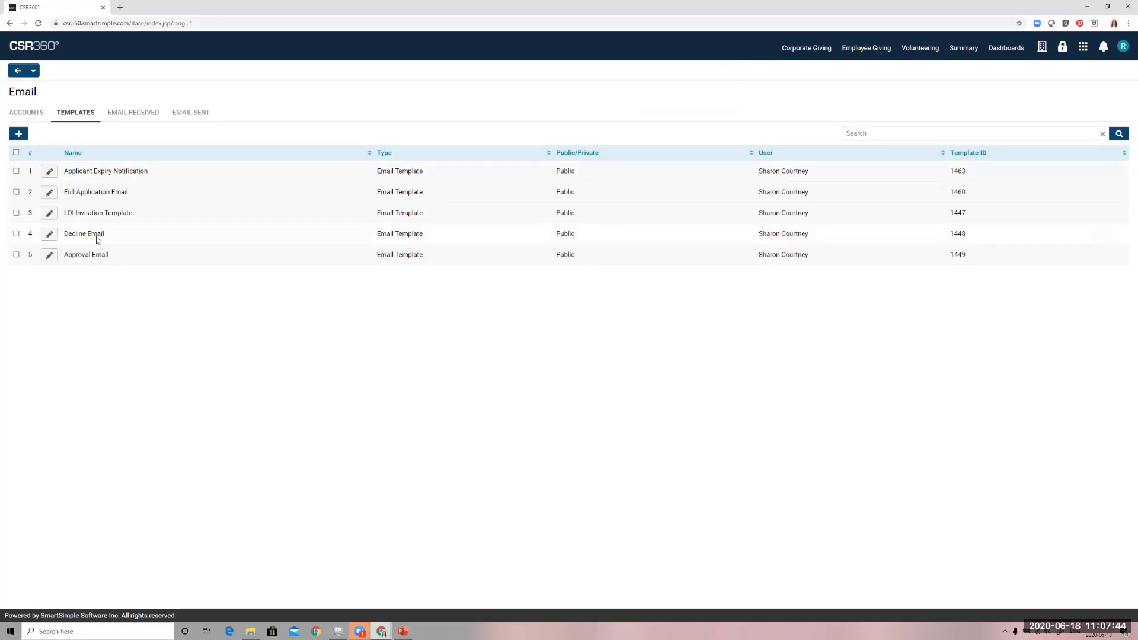
pyautogui.click(50, 173)
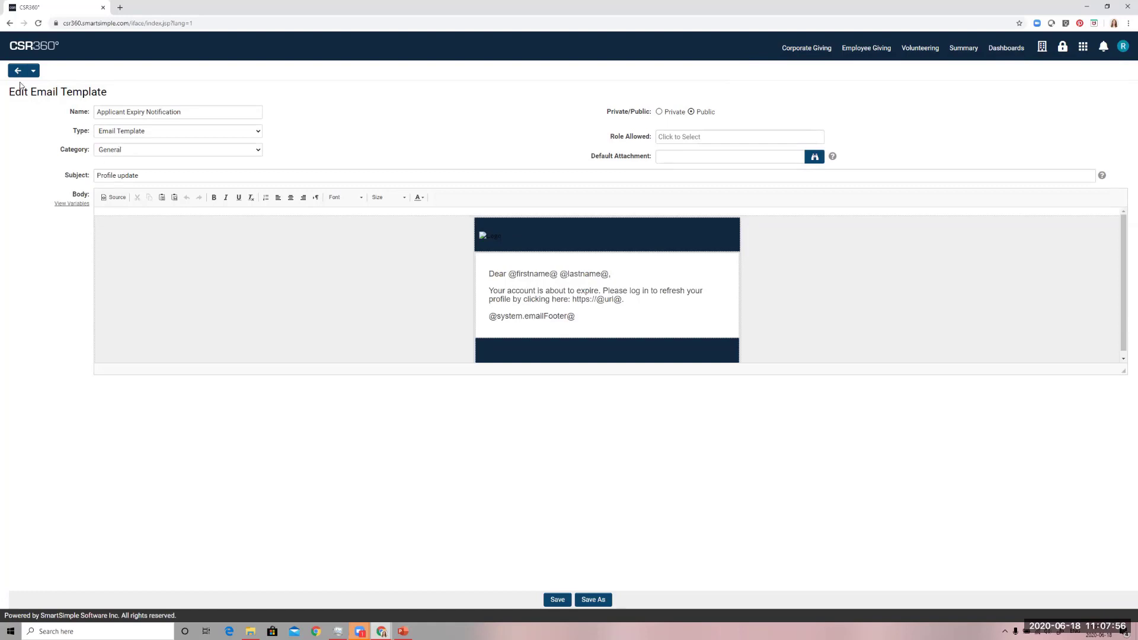
# Step: Review the type and category options available for the Applicant Expiry Notification template
pyautogui.click(141, 131)
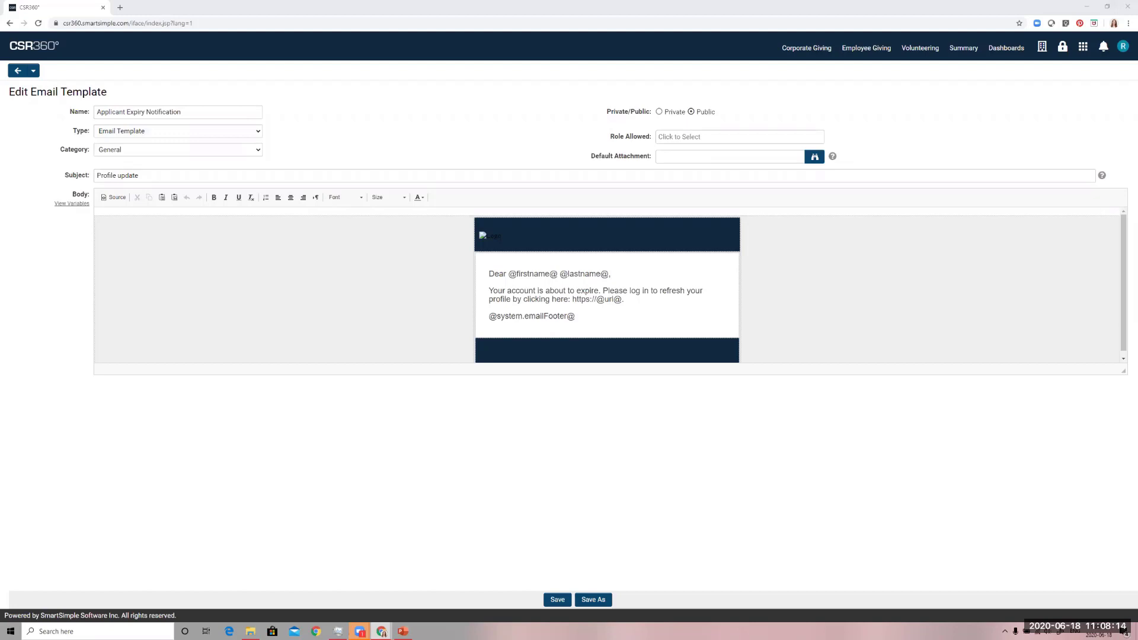
pyautogui.click(226, 153)
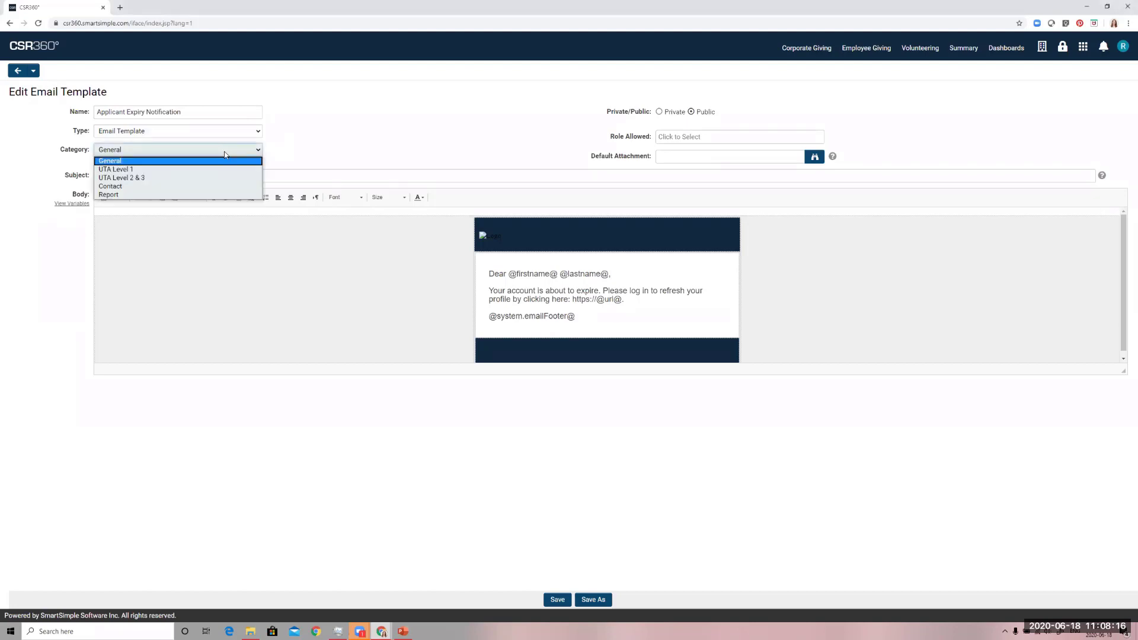
pyautogui.click(337, 150)
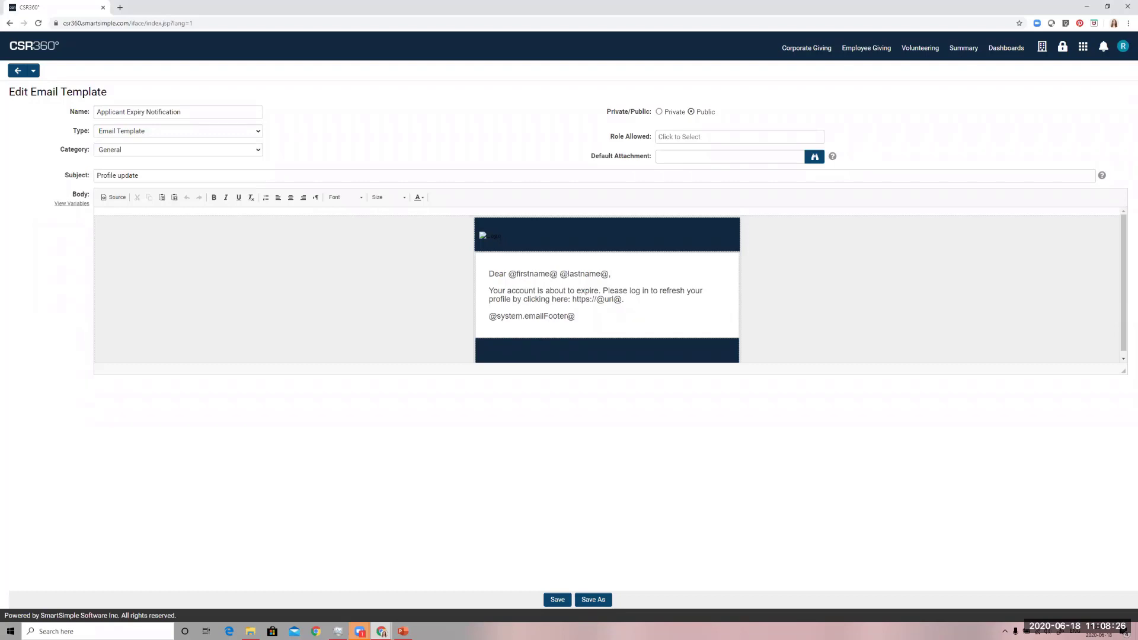
pyautogui.click(181, 152)
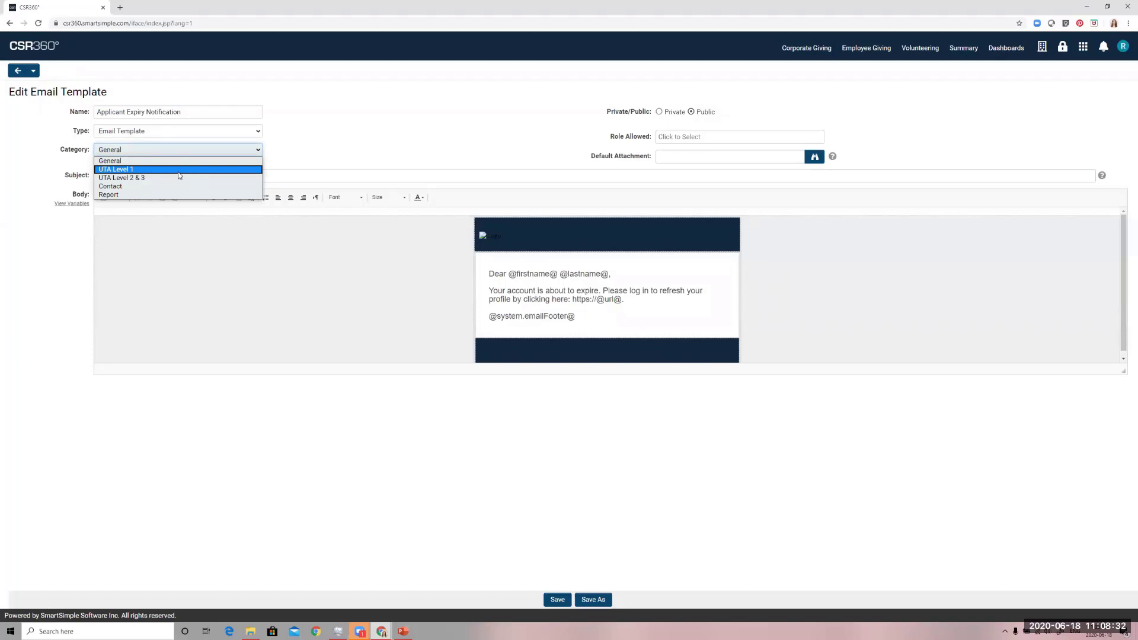
pyautogui.click(293, 139)
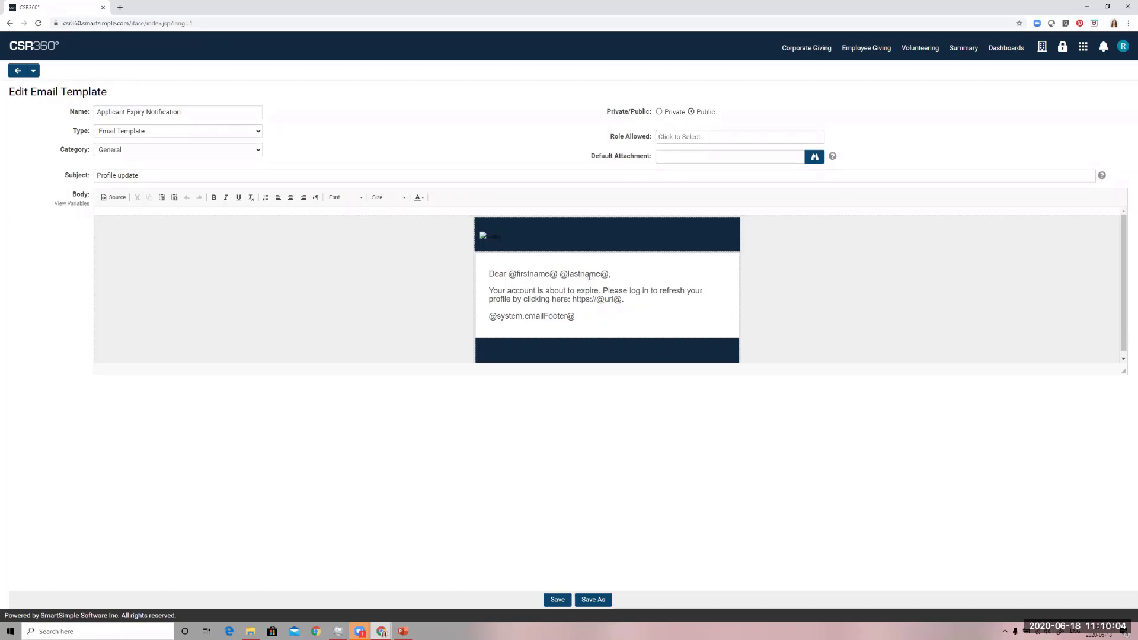
# Step: Return to the template list, open the LOI Invitation Template and read through its message body
pyautogui.click(15, 72)
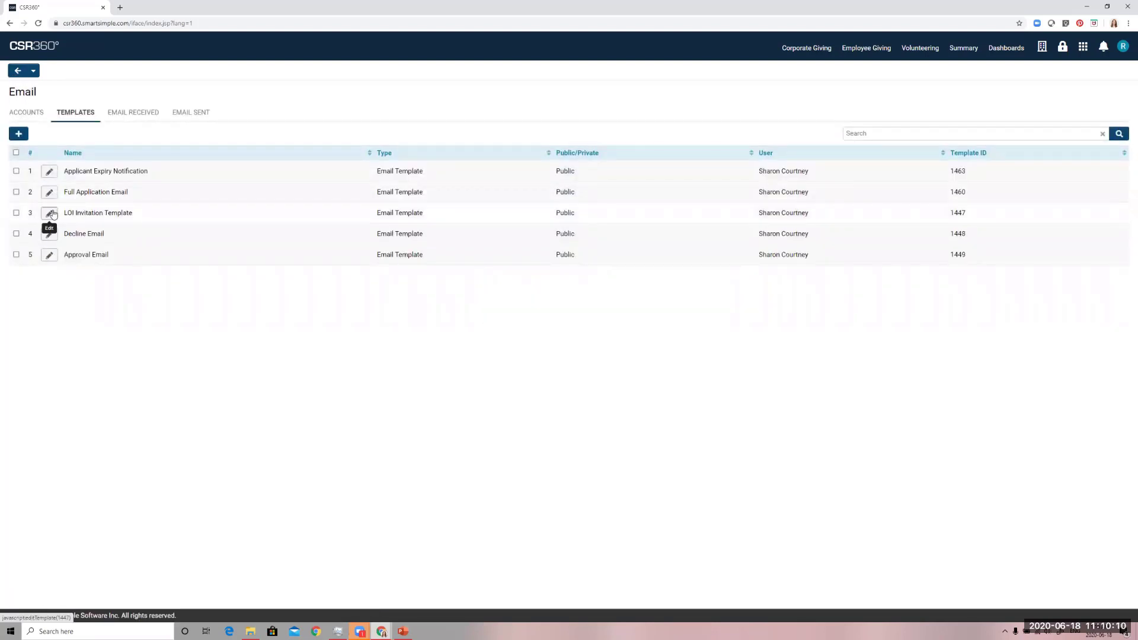
pyautogui.click(50, 213)
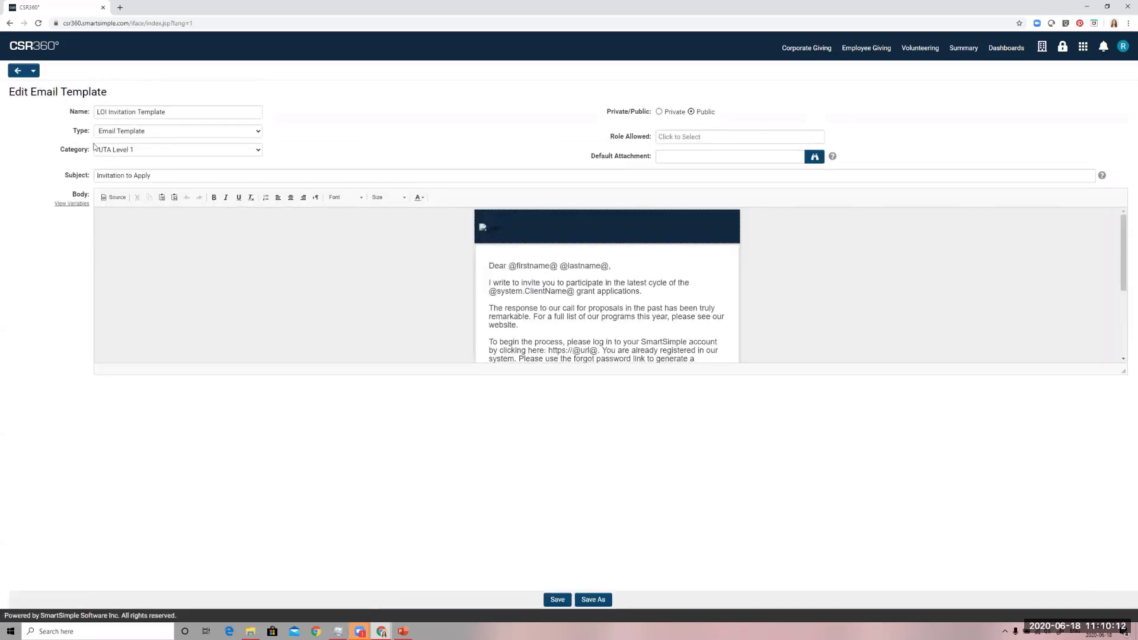
pyautogui.scroll(-1, 550, 275)
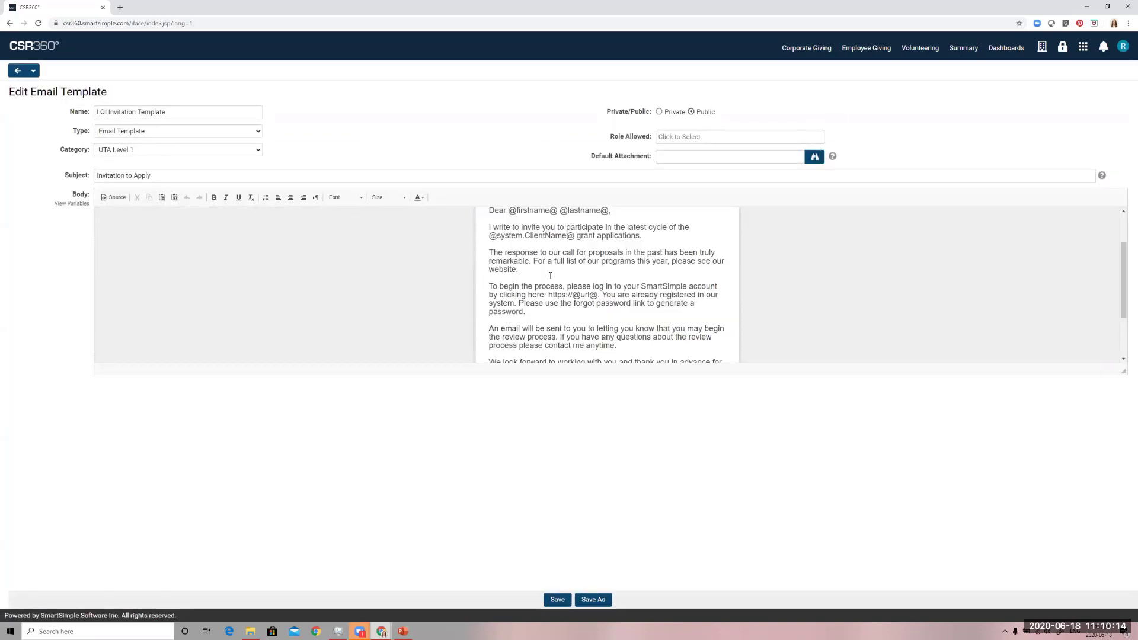
pyautogui.scroll(-2, 550, 275)
pyautogui.scroll(3, 549, 271)
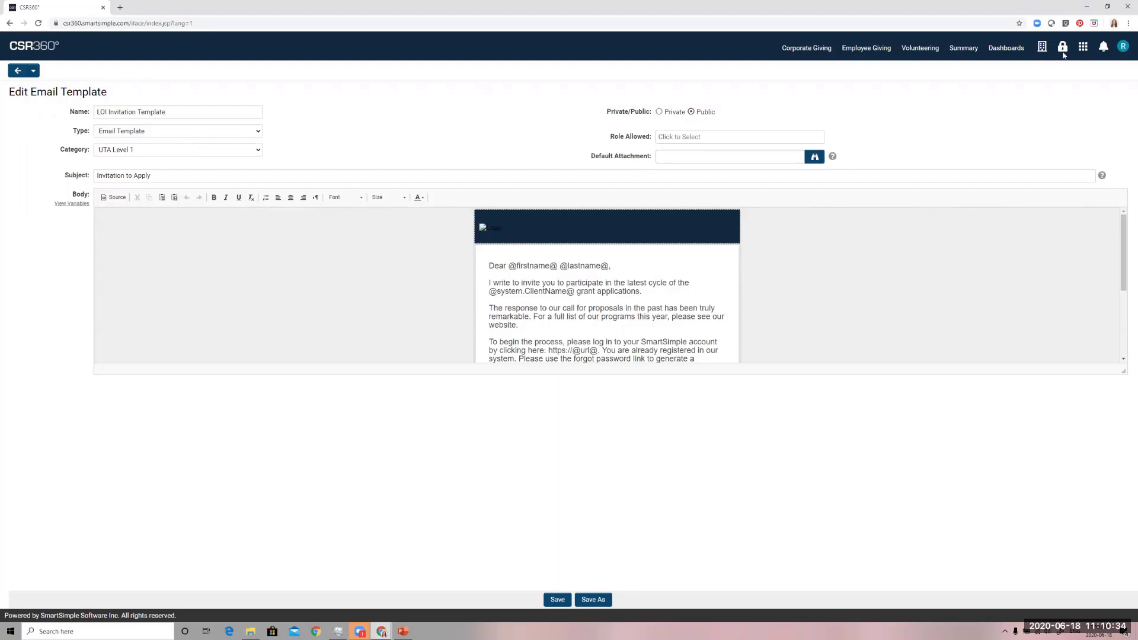
# Step: Open the profile of the BRAT FEST INC contact from the People list
pyautogui.click(1083, 52)
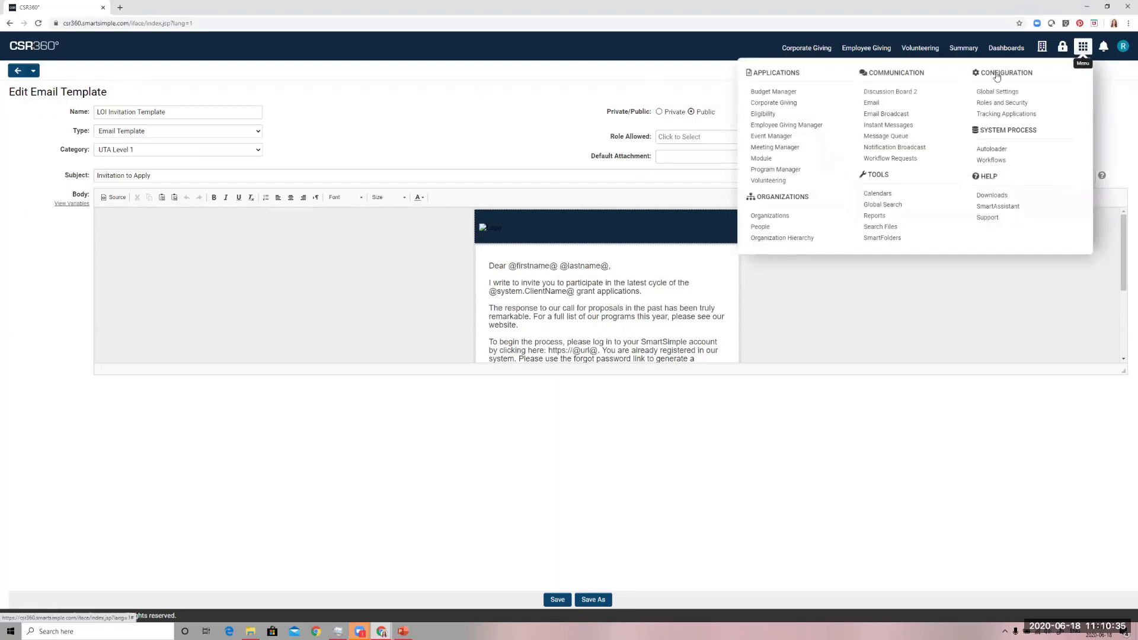
pyautogui.click(762, 228)
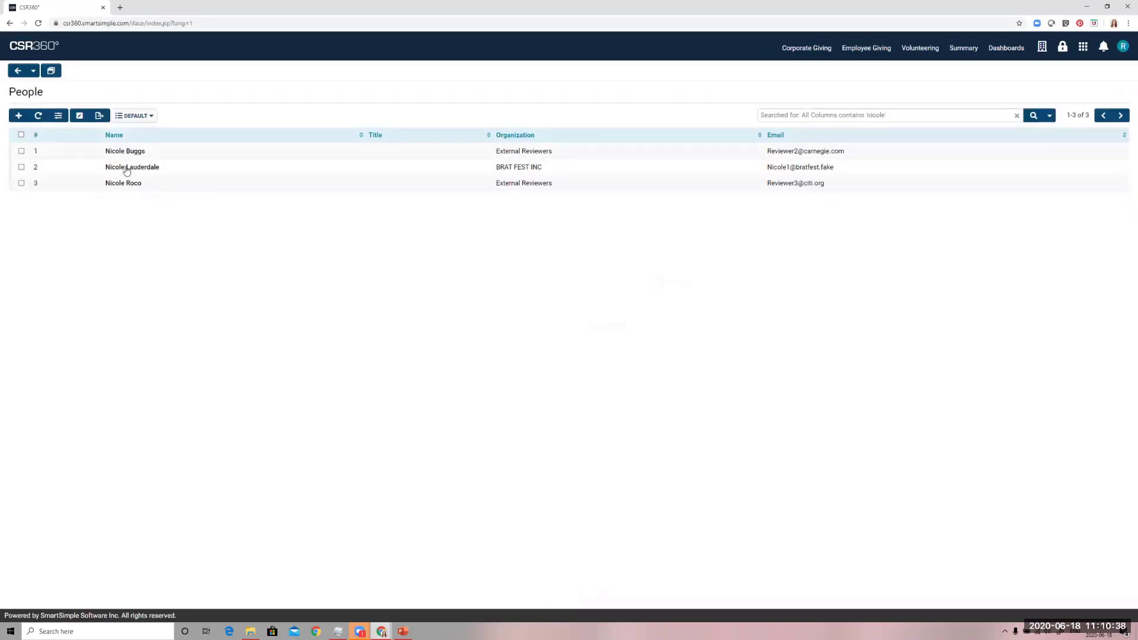
pyautogui.click(126, 169)
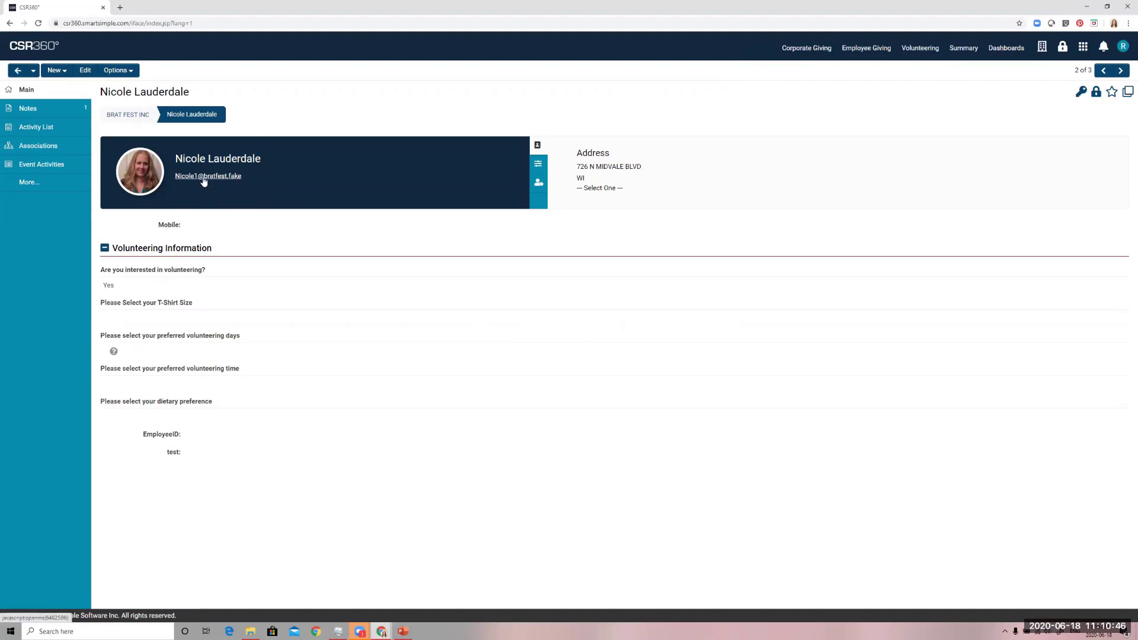
# Step: Start a message to the contact's email address, view the available templates, and close the Message Center without composing
pyautogui.click(205, 178)
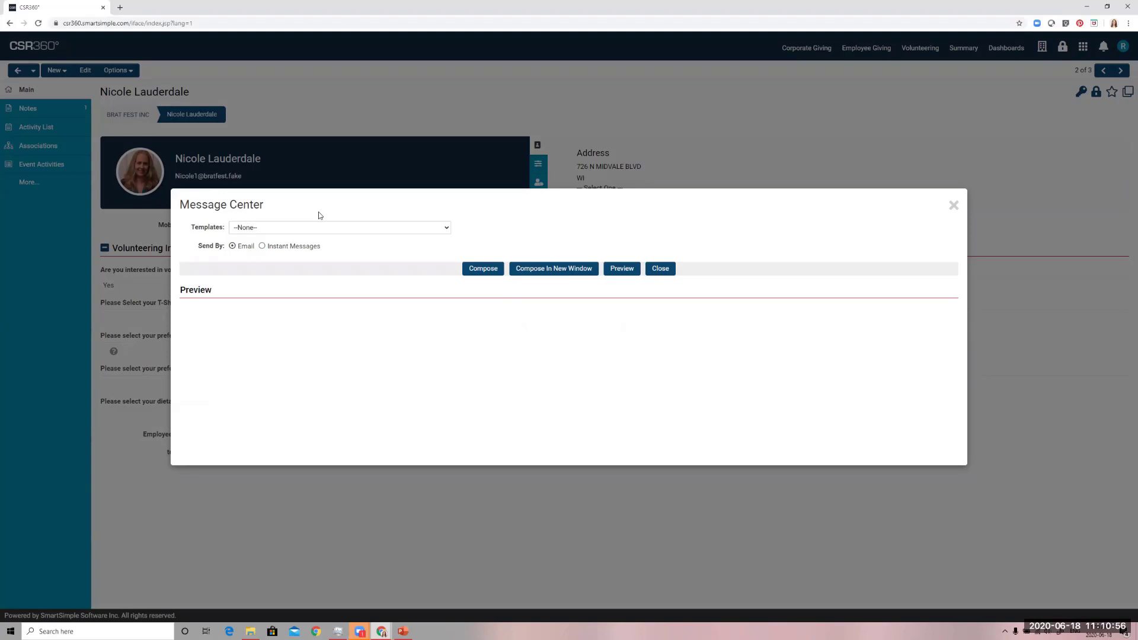
pyautogui.click(341, 231)
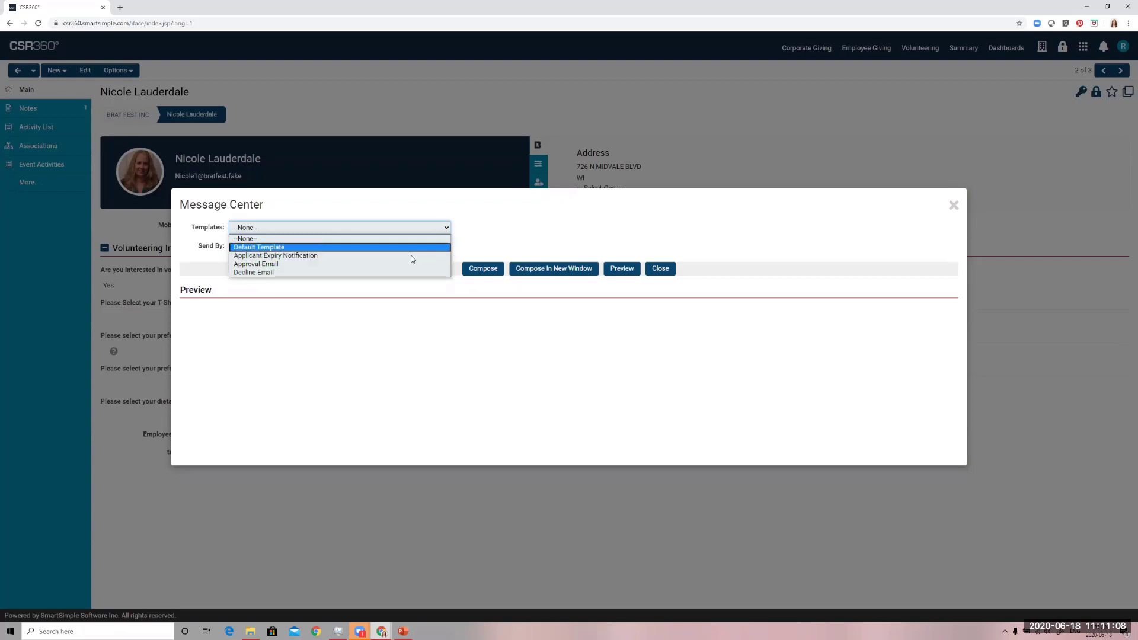
pyautogui.click(408, 333)
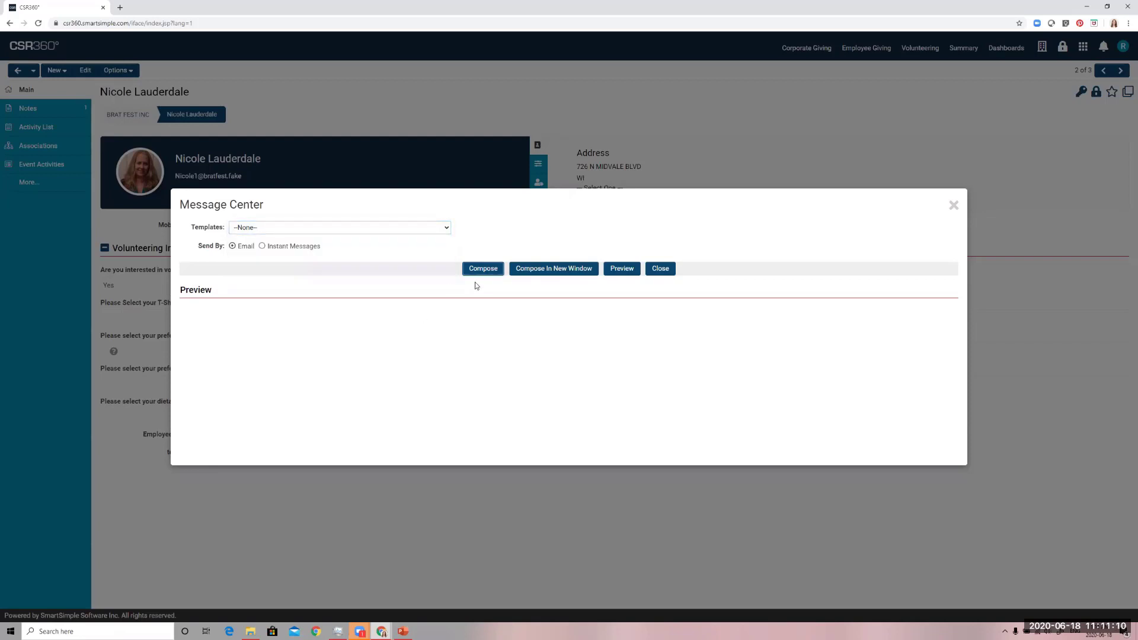
pyautogui.click(953, 205)
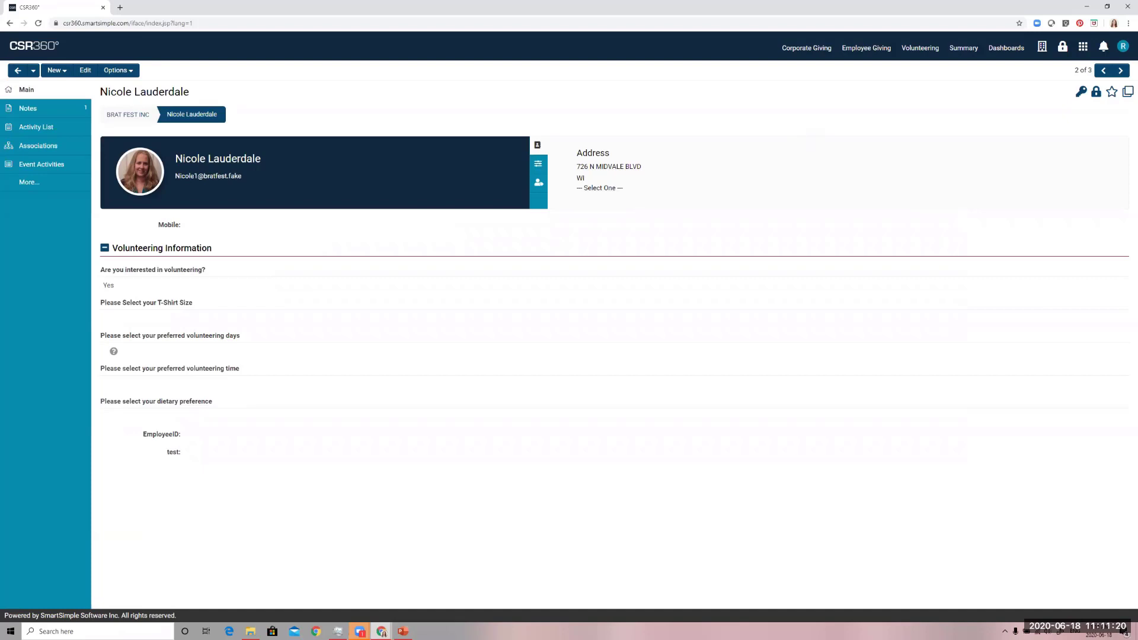
# Step: Open the full list of email templates from the communications section of Global Settings
pyautogui.click(1082, 57)
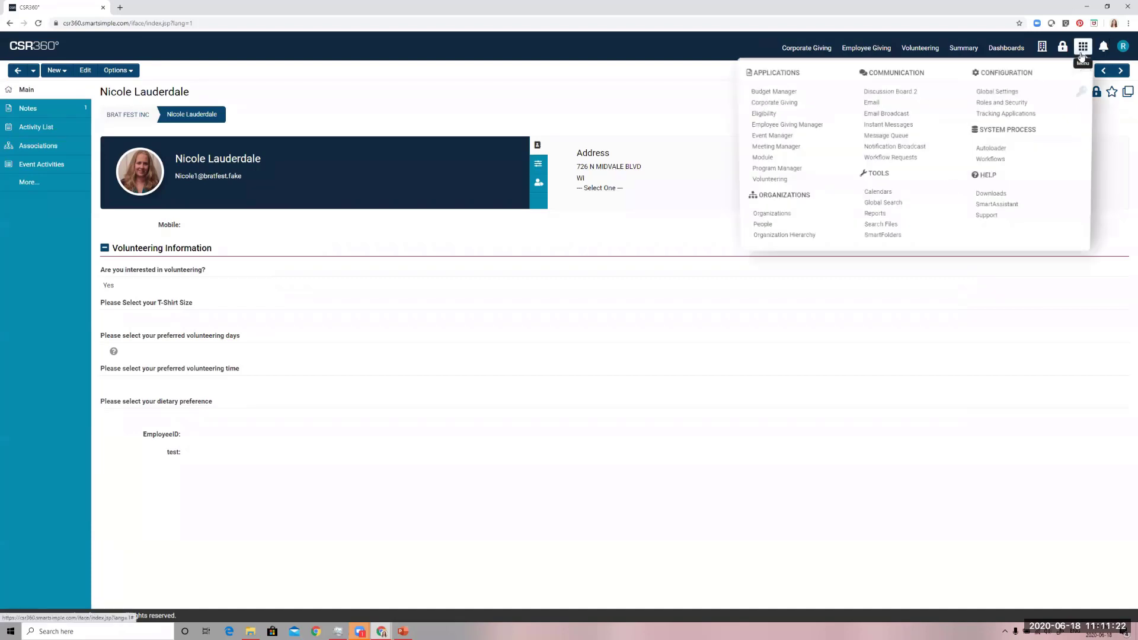
pyautogui.click(1029, 92)
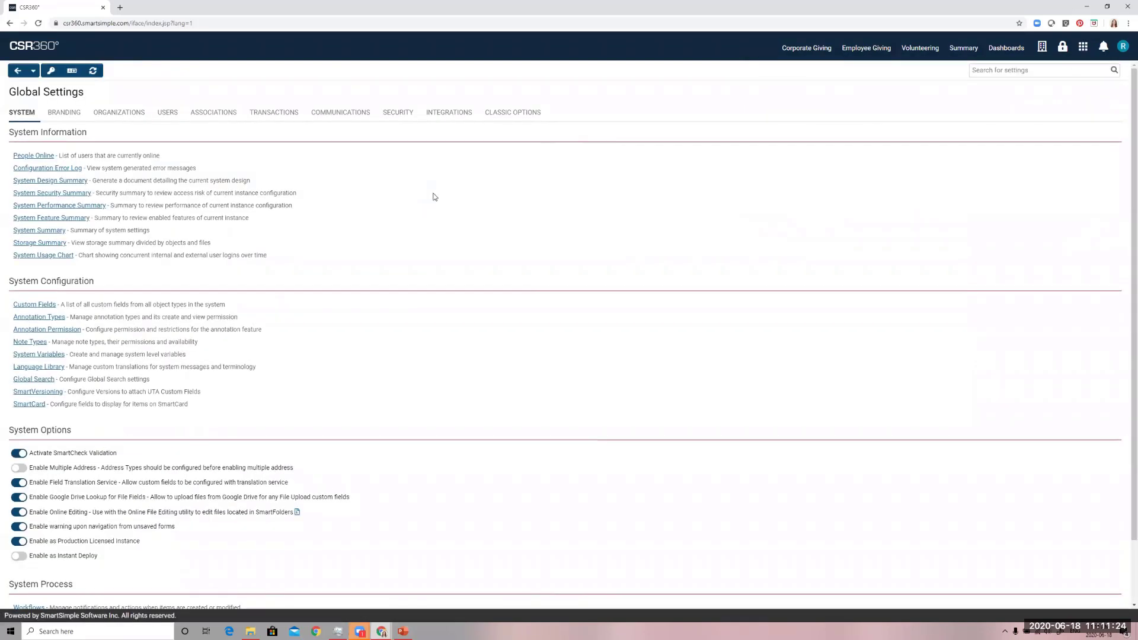
pyautogui.click(337, 133)
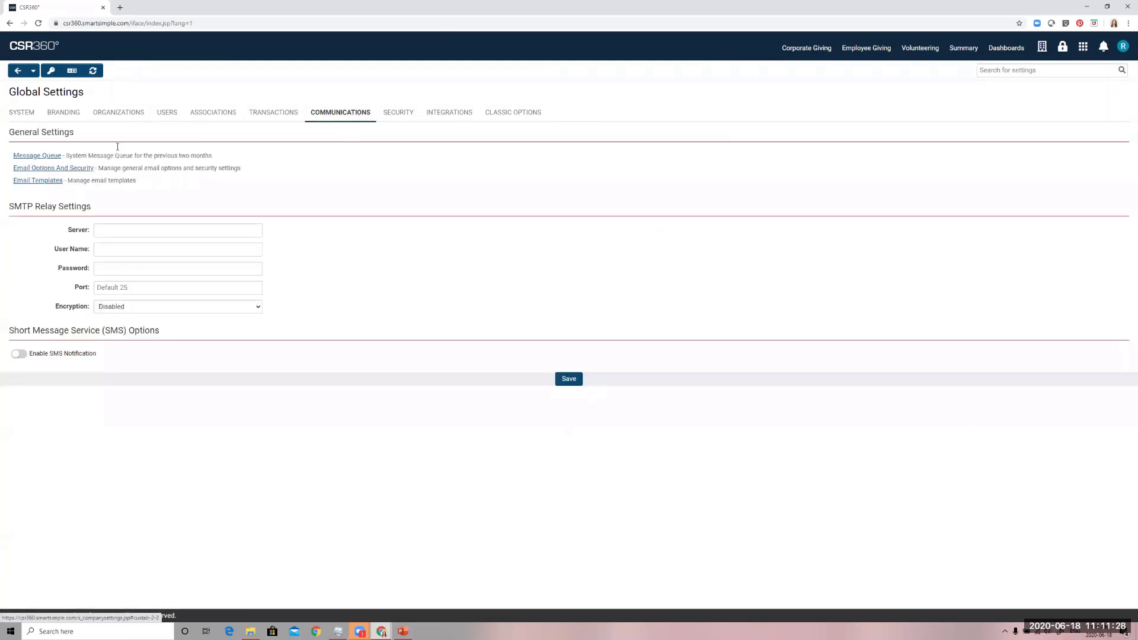
pyautogui.click(50, 184)
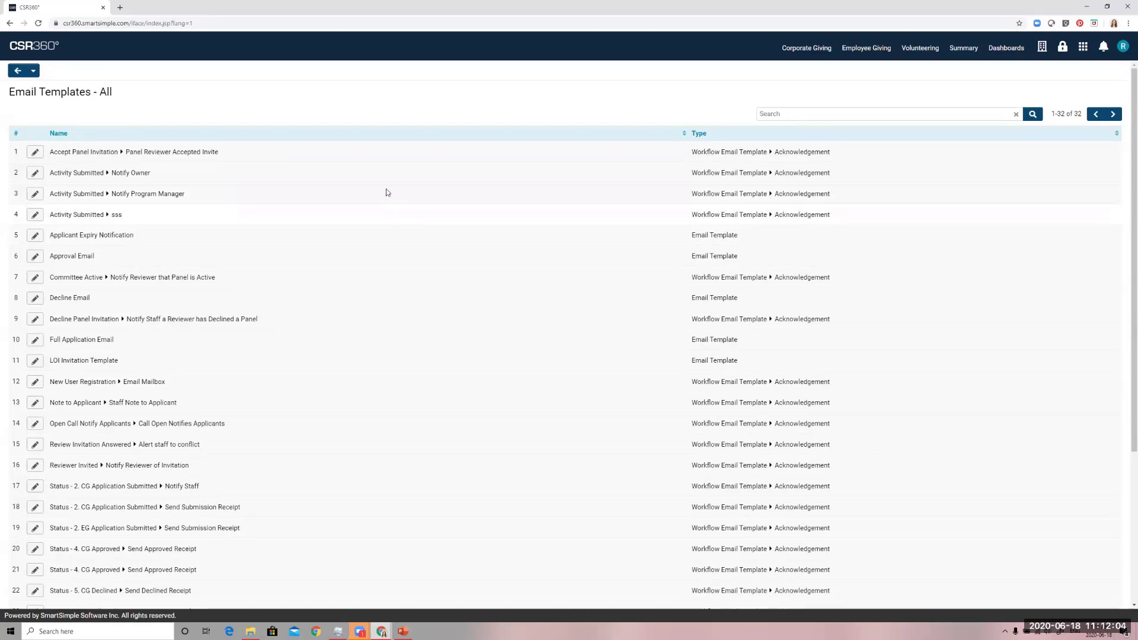
# Step: Look through all email templates, then open the Accept Panel Invitation workflow template and read its body
pyautogui.scroll(-3, 723, 178)
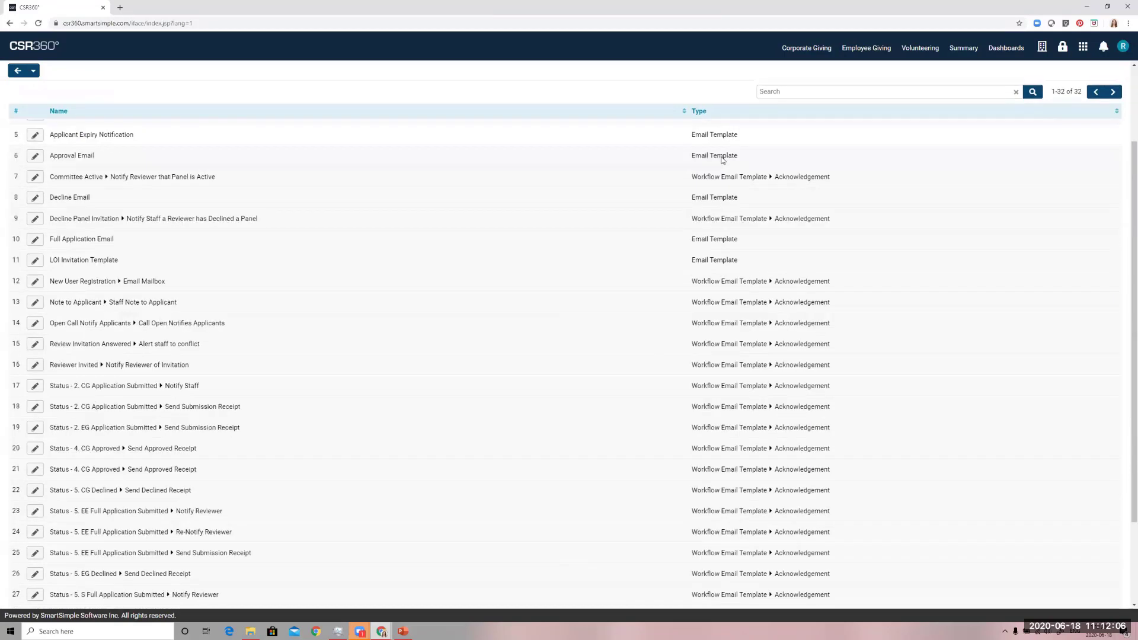
pyautogui.scroll(3, 718, 224)
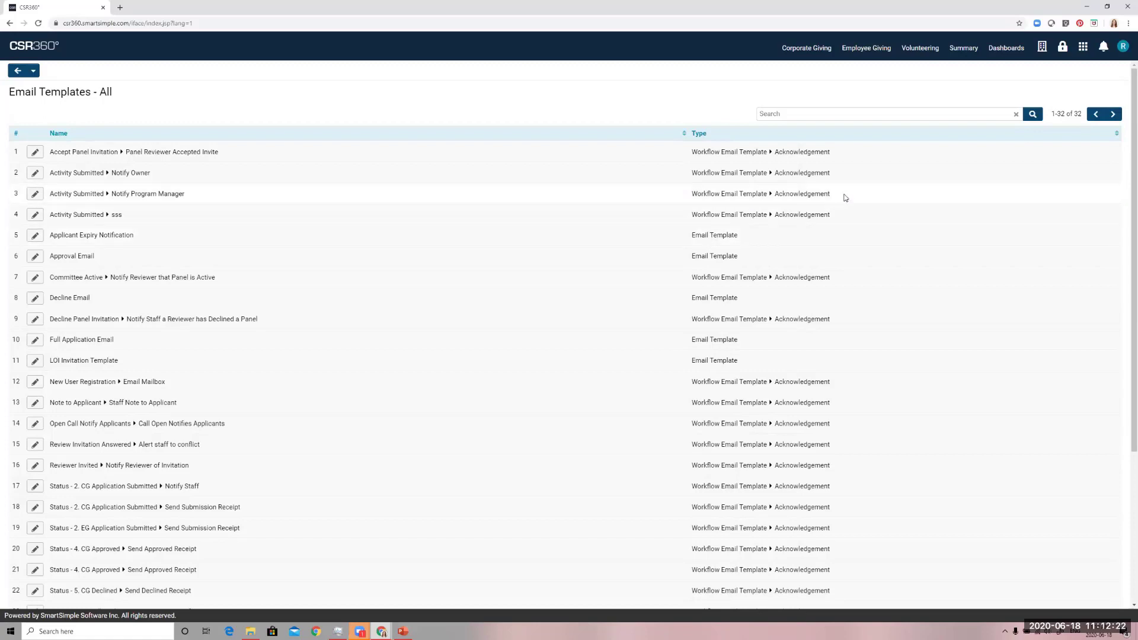
pyautogui.click(32, 154)
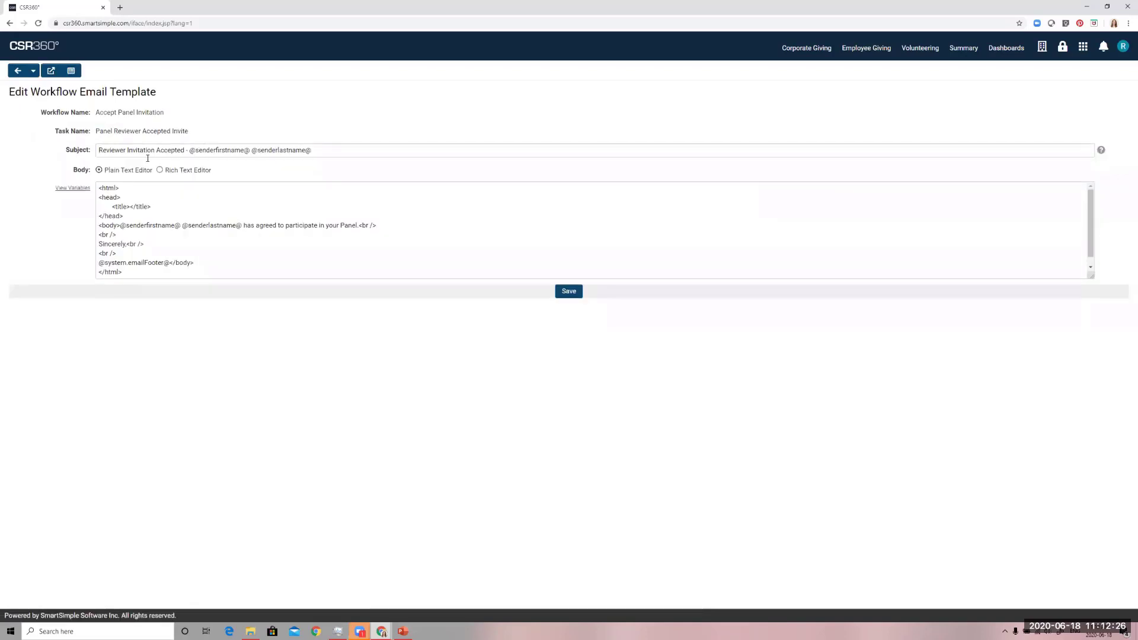
pyautogui.scroll(-1, 222, 224)
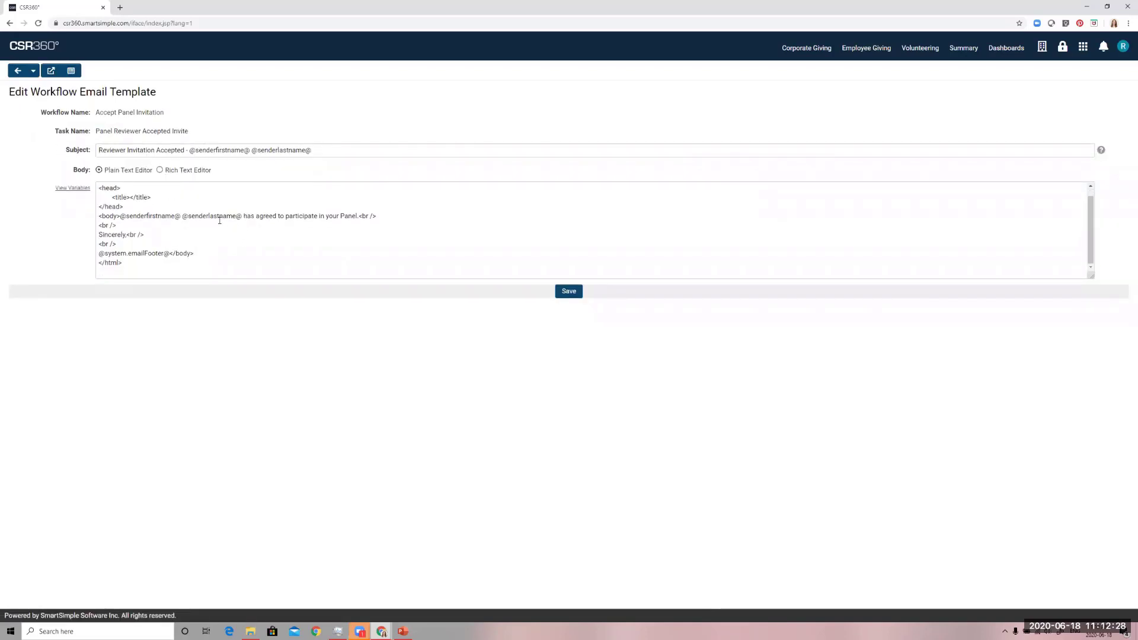
# Step: Open the first Copy of Newsletter email broadcast for editing and review its newsletter body
pyautogui.click(1082, 47)
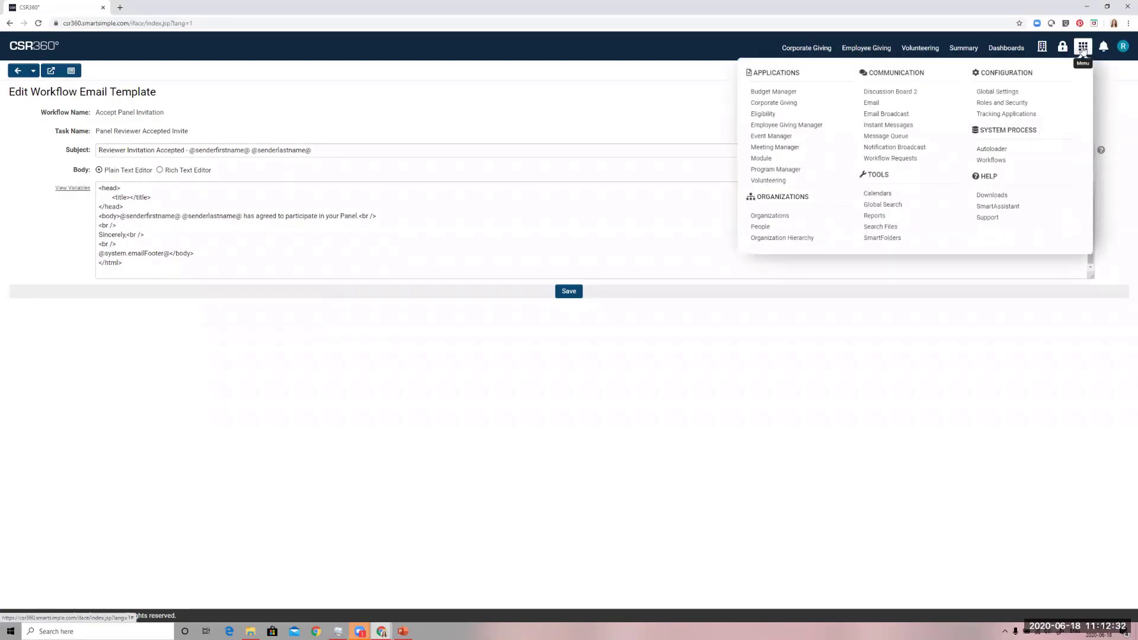
pyautogui.click(916, 114)
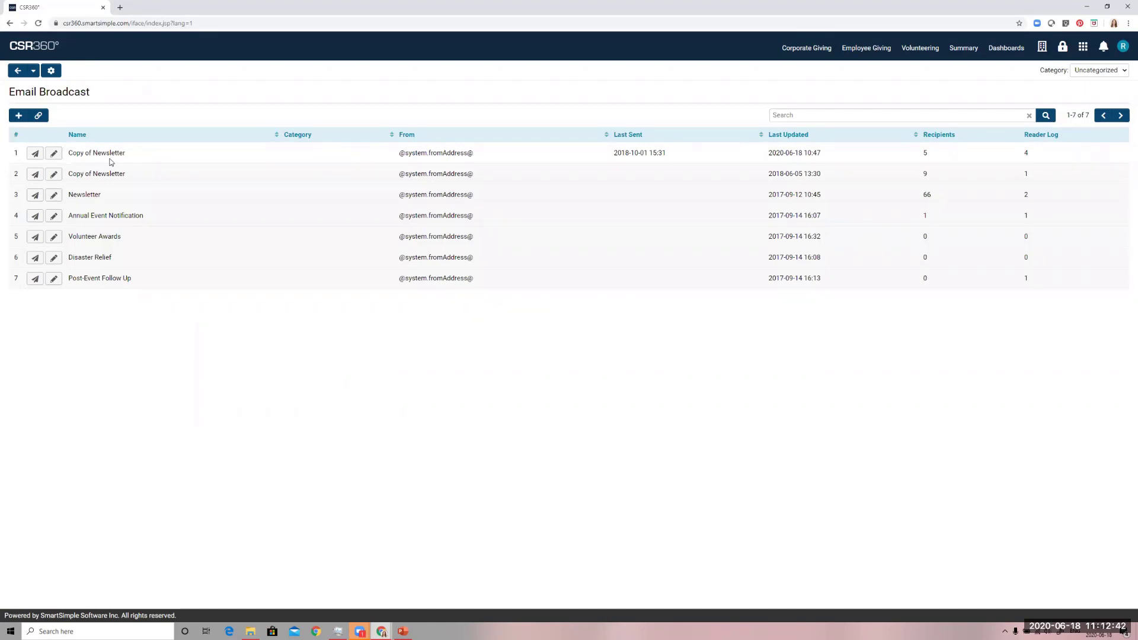
pyautogui.click(55, 153)
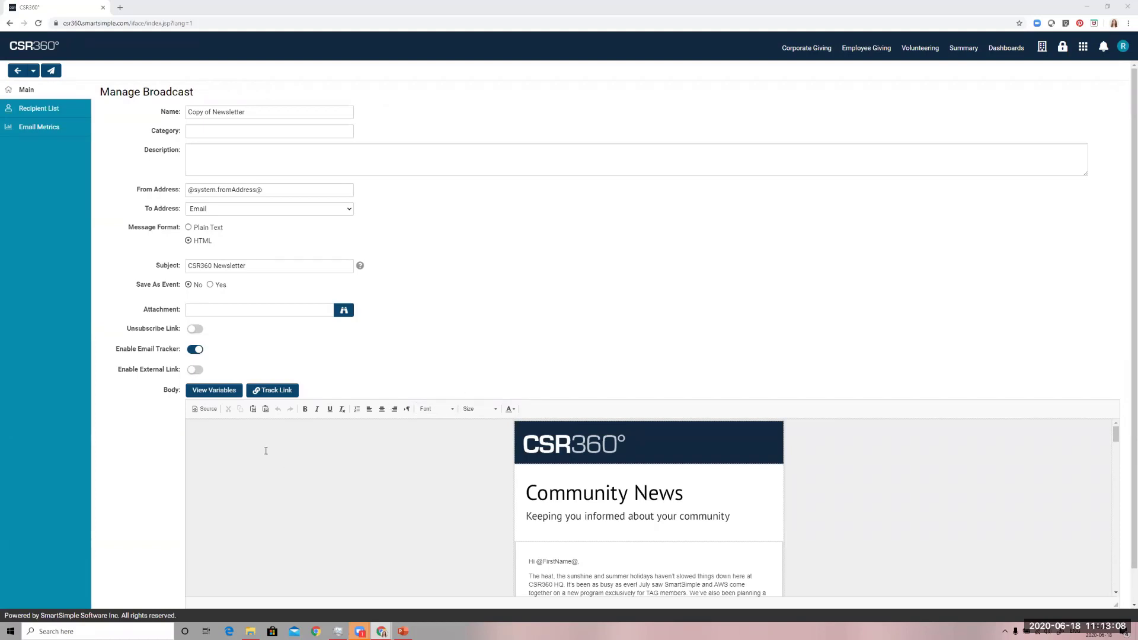
pyautogui.scroll(-3, 536, 455)
pyautogui.scroll(4, 570, 461)
pyautogui.scroll(-2, 586, 487)
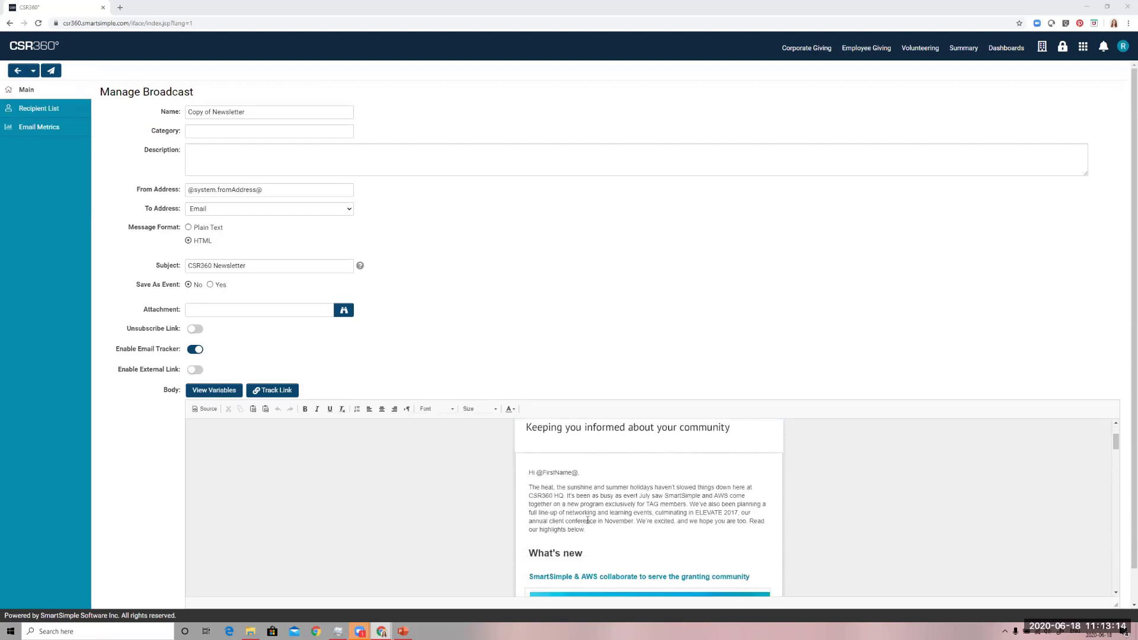
pyautogui.click(524, 361)
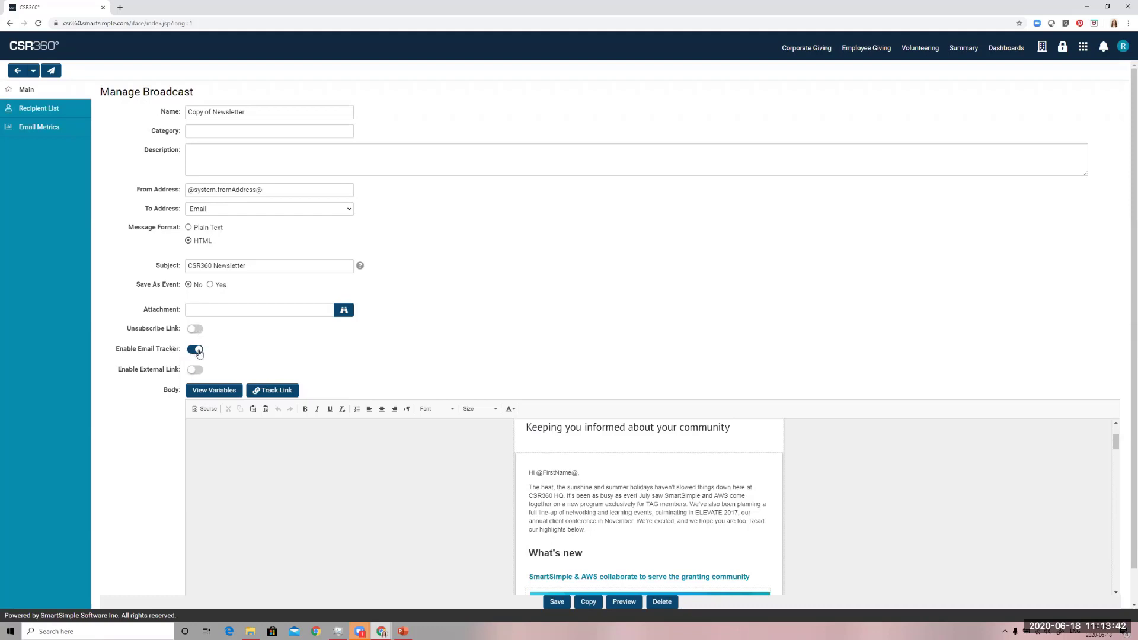
# Step: Check the newsletter broadcast's tracked links and view its email metrics
pyautogui.click(275, 390)
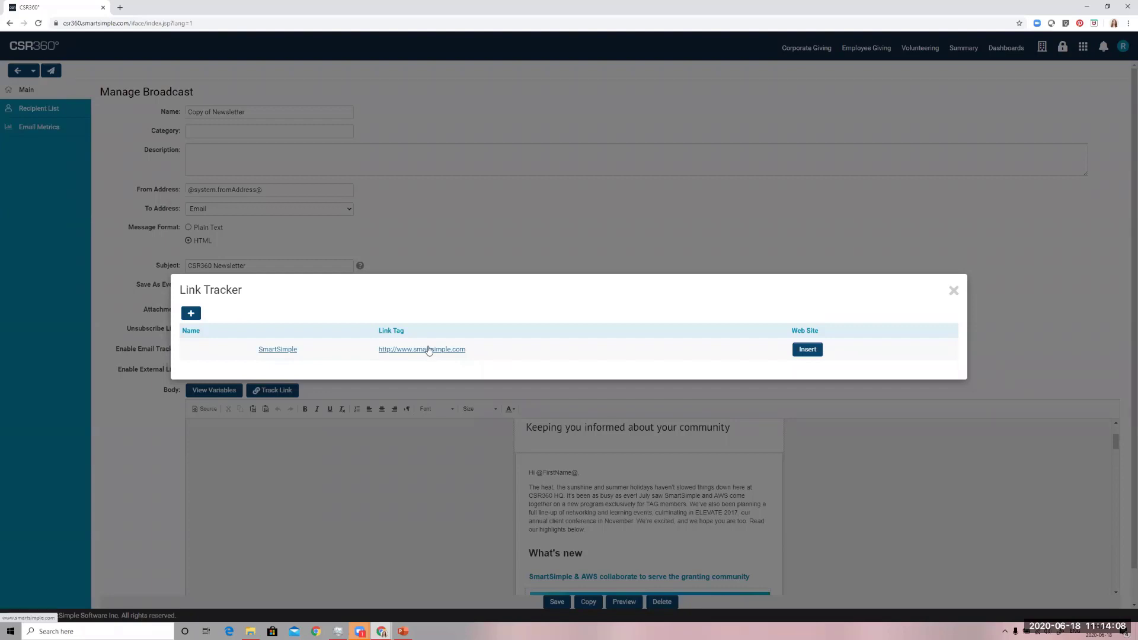
pyautogui.click(953, 290)
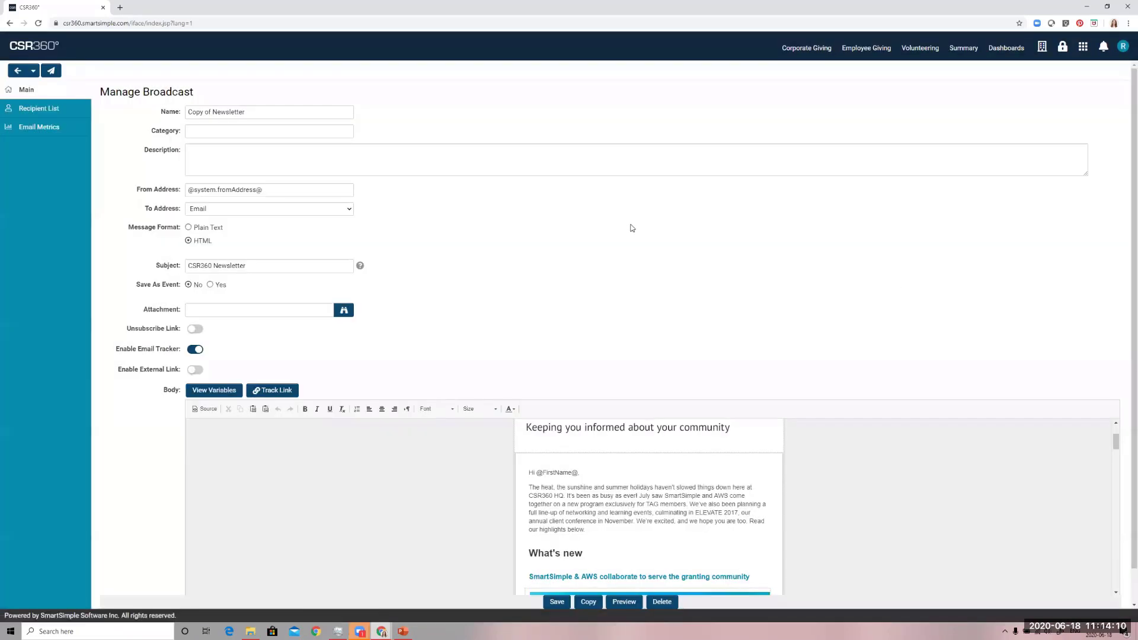
pyautogui.click(47, 128)
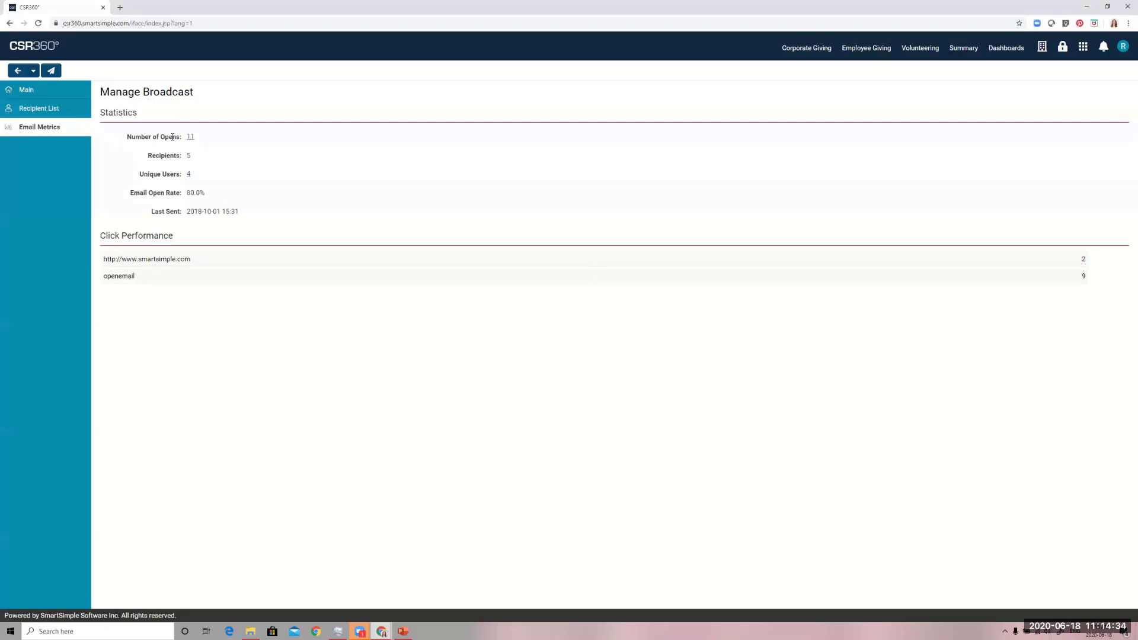
# Step: Review the newsletter broadcast's recipient list and the advanced search for selecting staff, and return to the broadcast's main settings
pyautogui.click(24, 109)
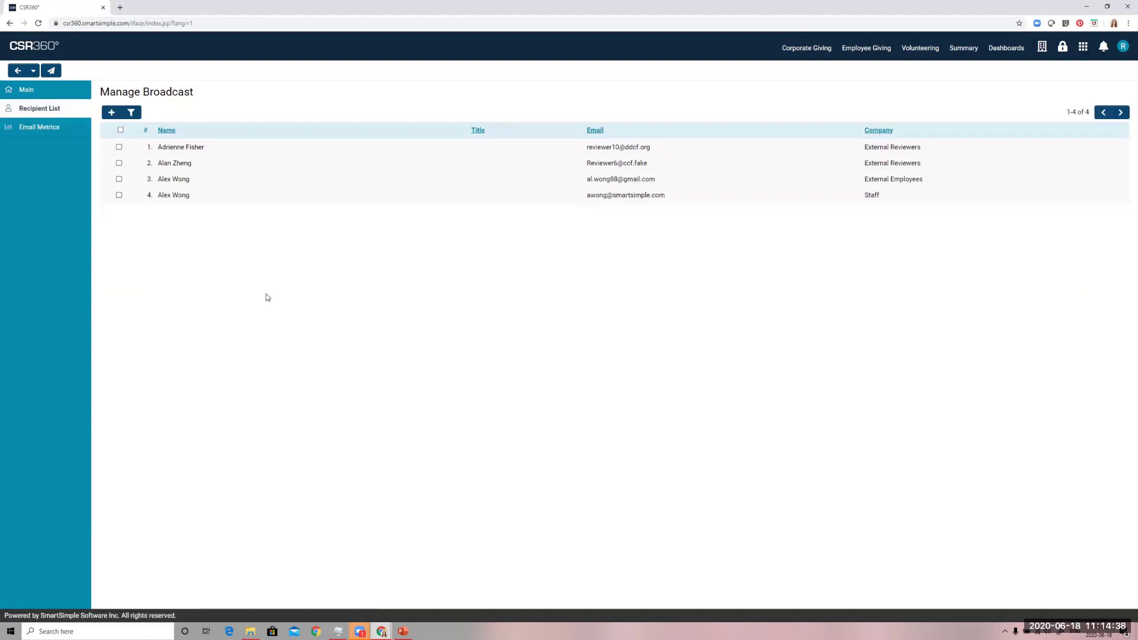
pyautogui.click(111, 114)
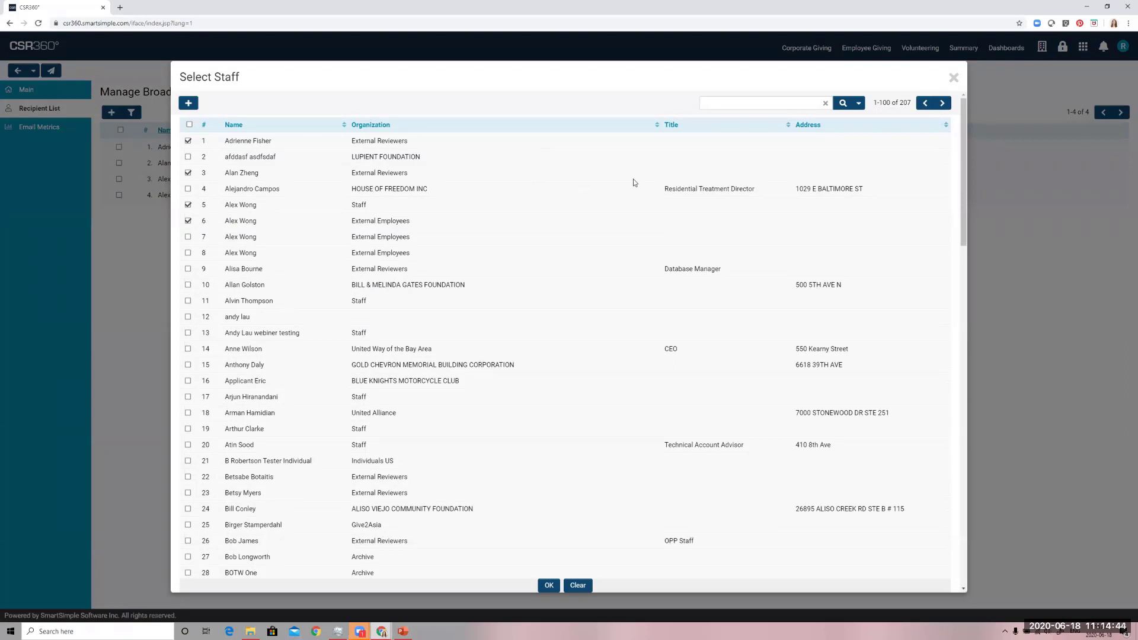
pyautogui.click(857, 103)
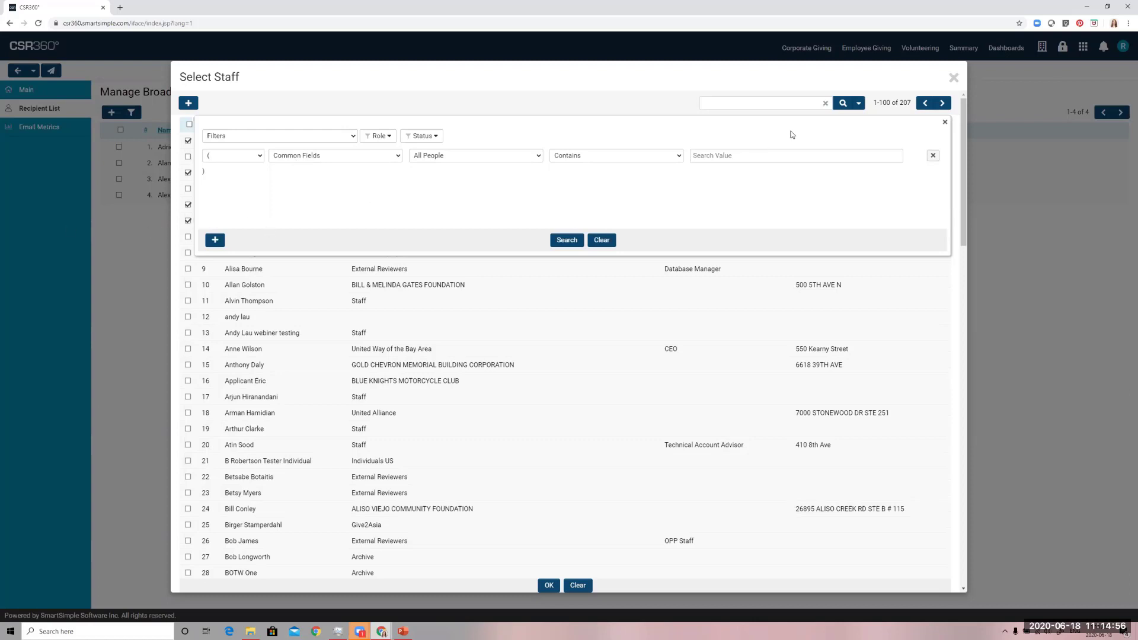
pyautogui.click(953, 78)
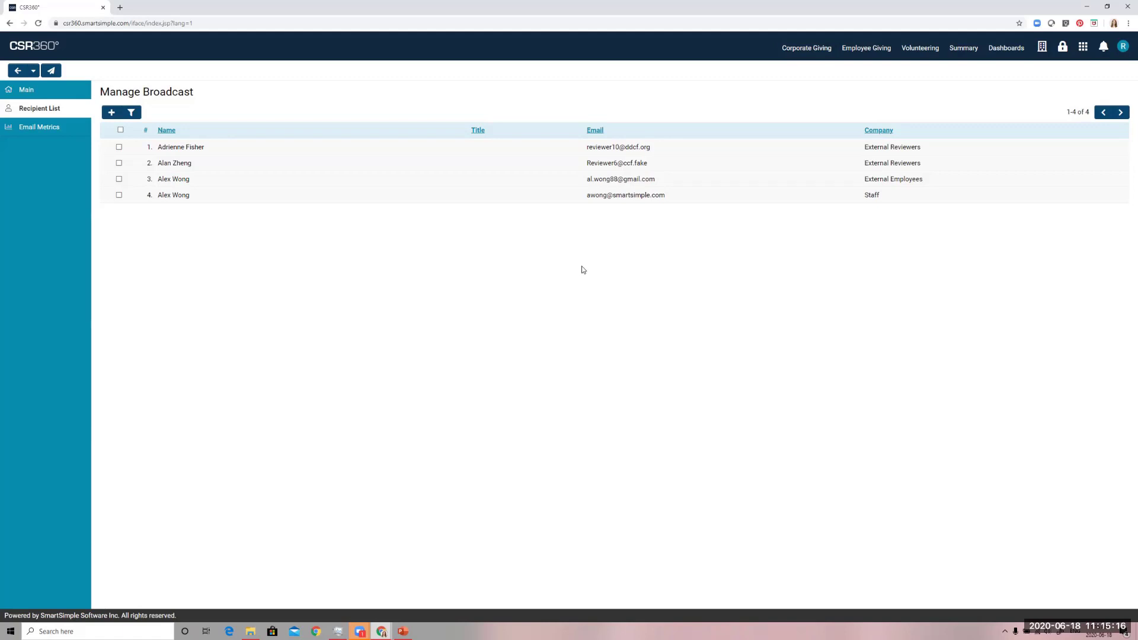
pyautogui.click(49, 90)
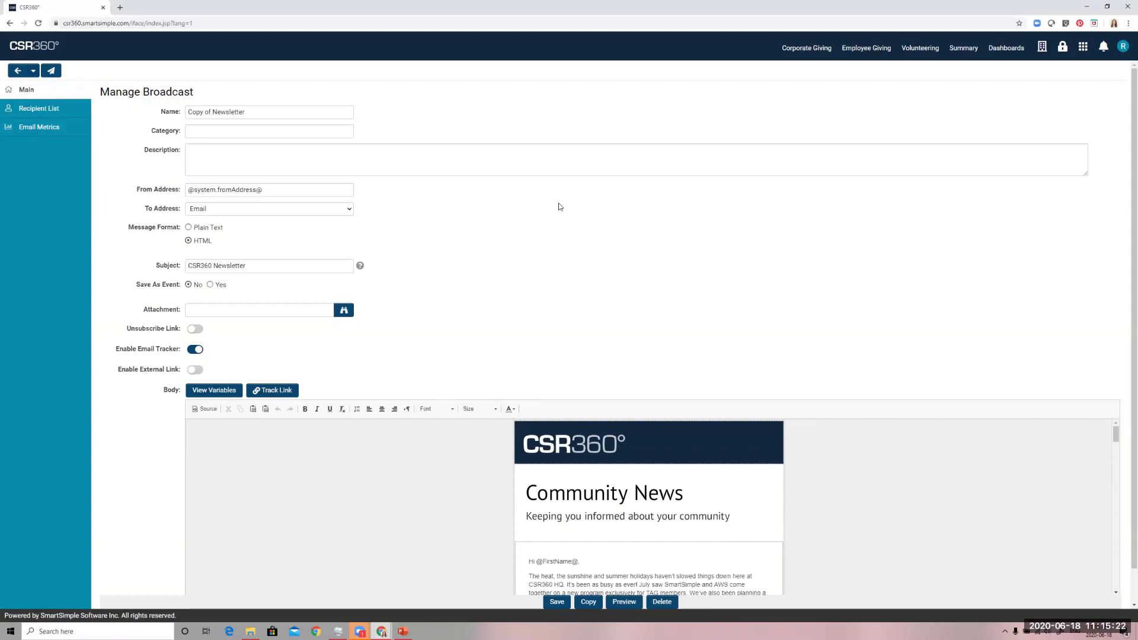
# Step: Show the Employee Engagement L1 workflows and view the tasks of the Status - 5. EE Full Application Submitted workflow
pyautogui.click(1083, 51)
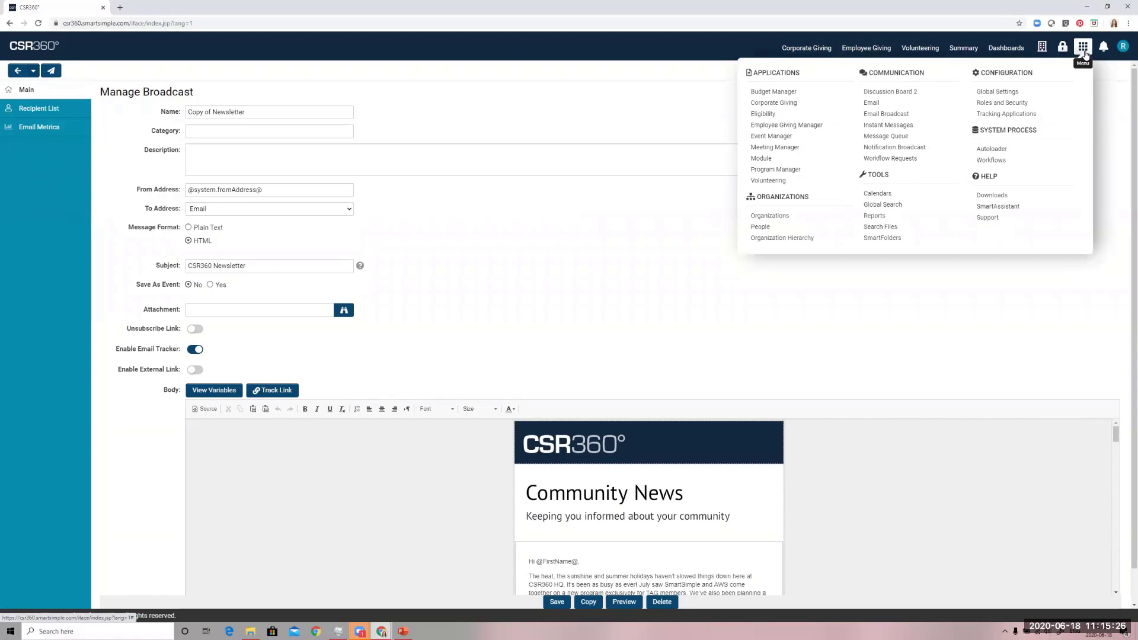
pyautogui.click(1003, 160)
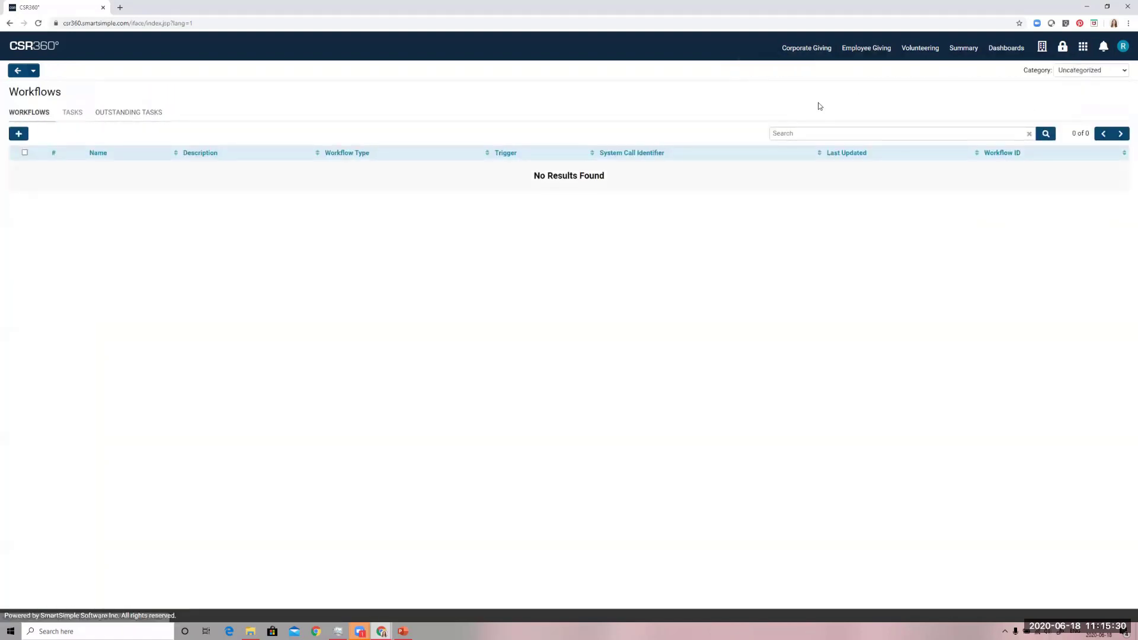
pyautogui.click(1087, 74)
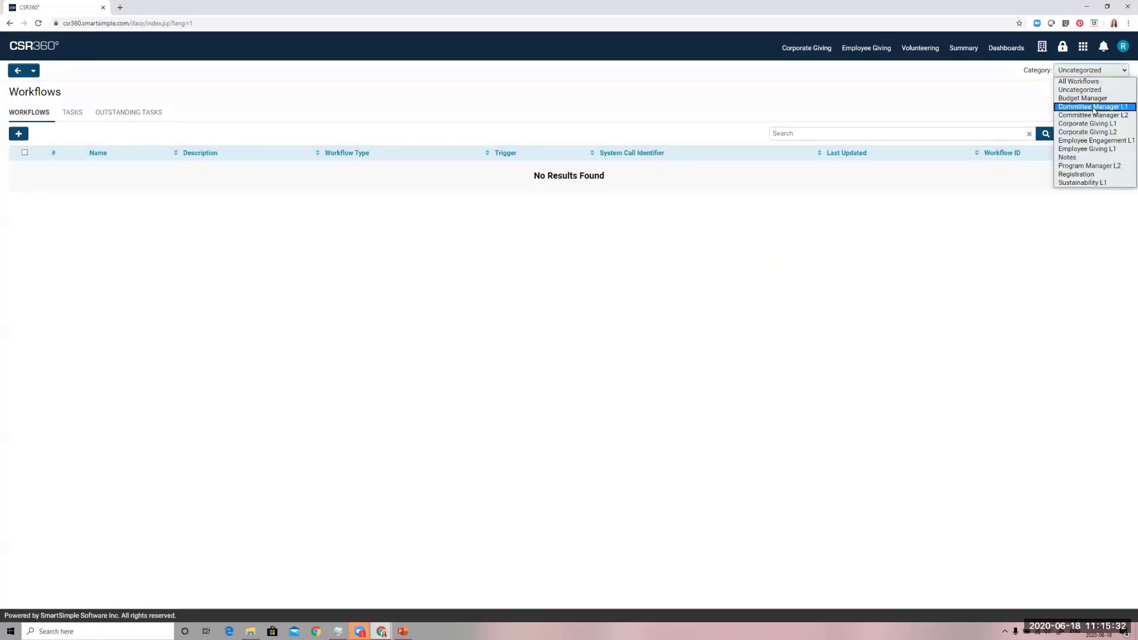
pyautogui.click(1088, 141)
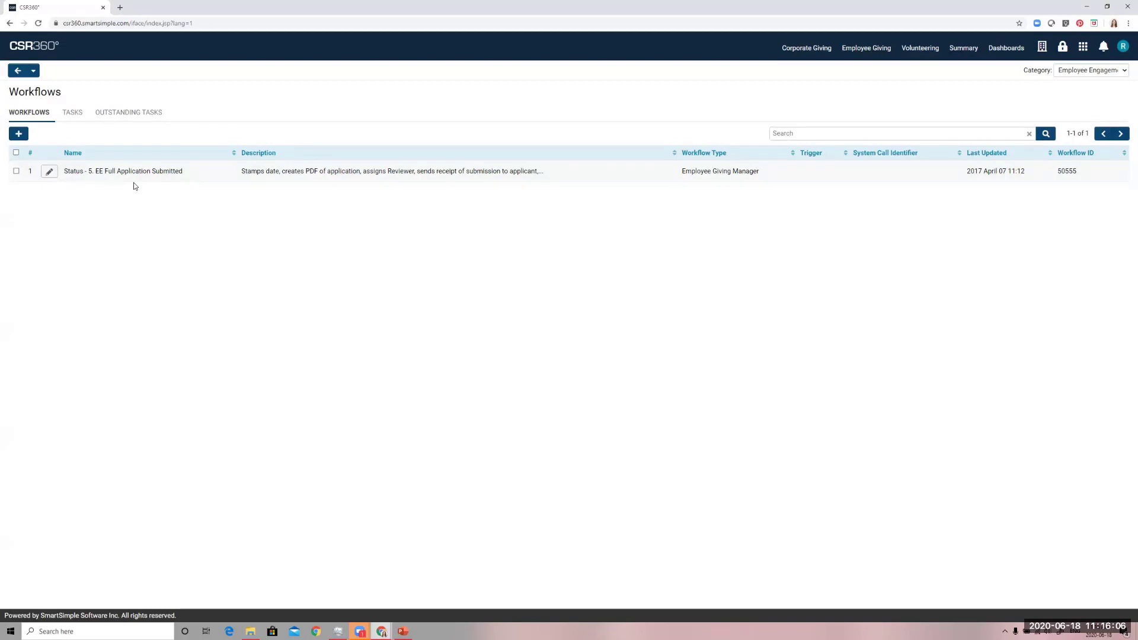
pyautogui.click(50, 172)
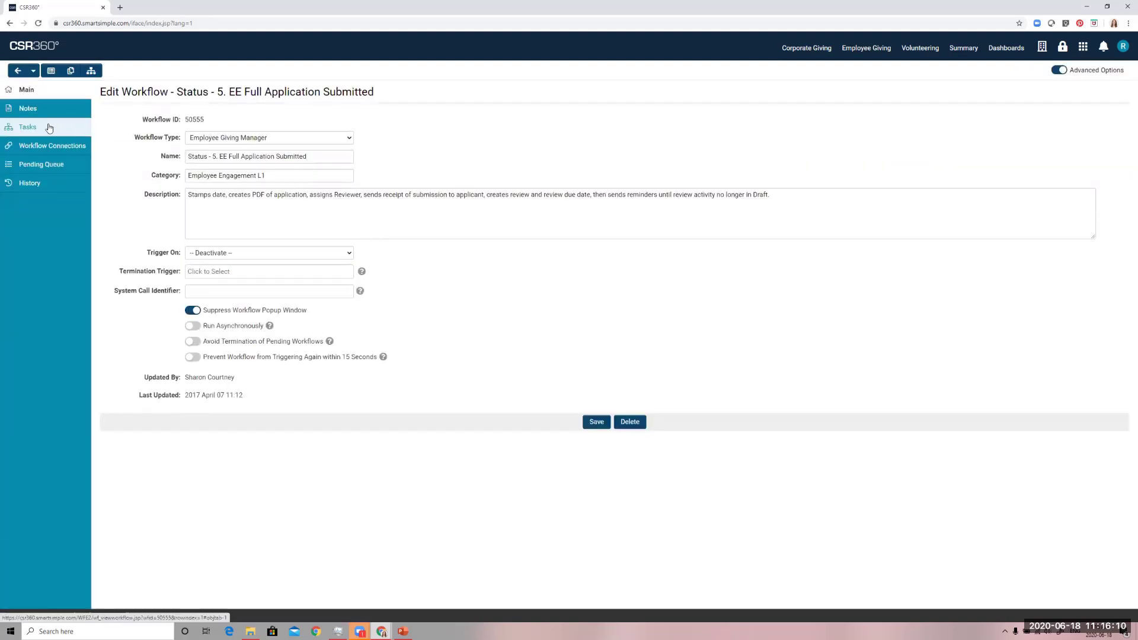
pyautogui.click(49, 128)
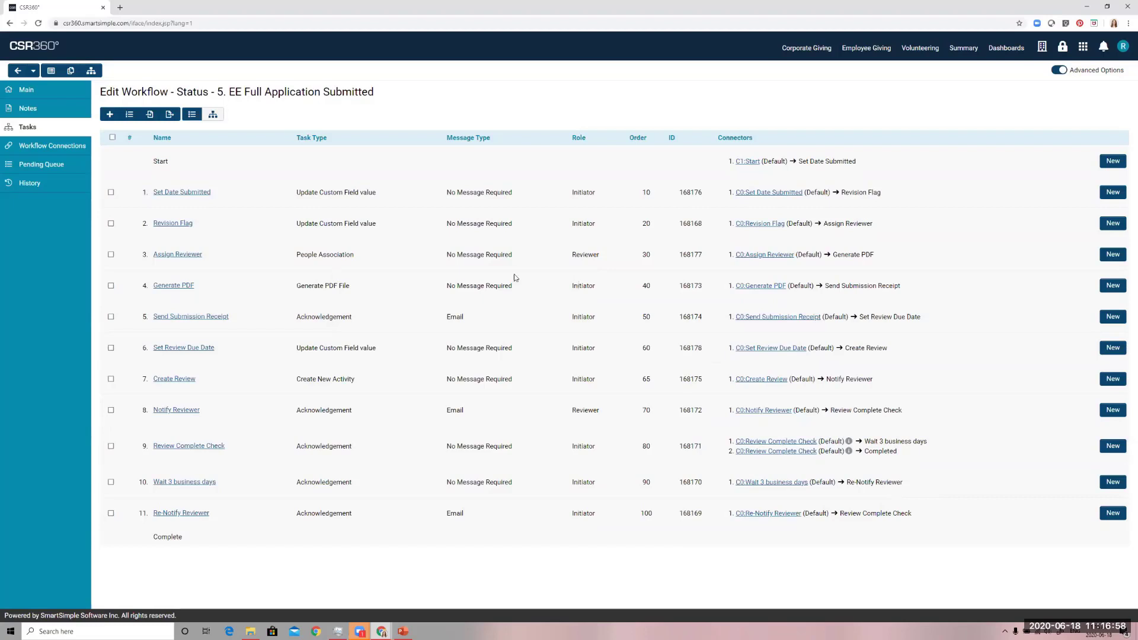
# Step: Show the Committee Manager L2 workflows and view the tasks of the Review Invitation Answered workflow
pyautogui.click(19, 73)
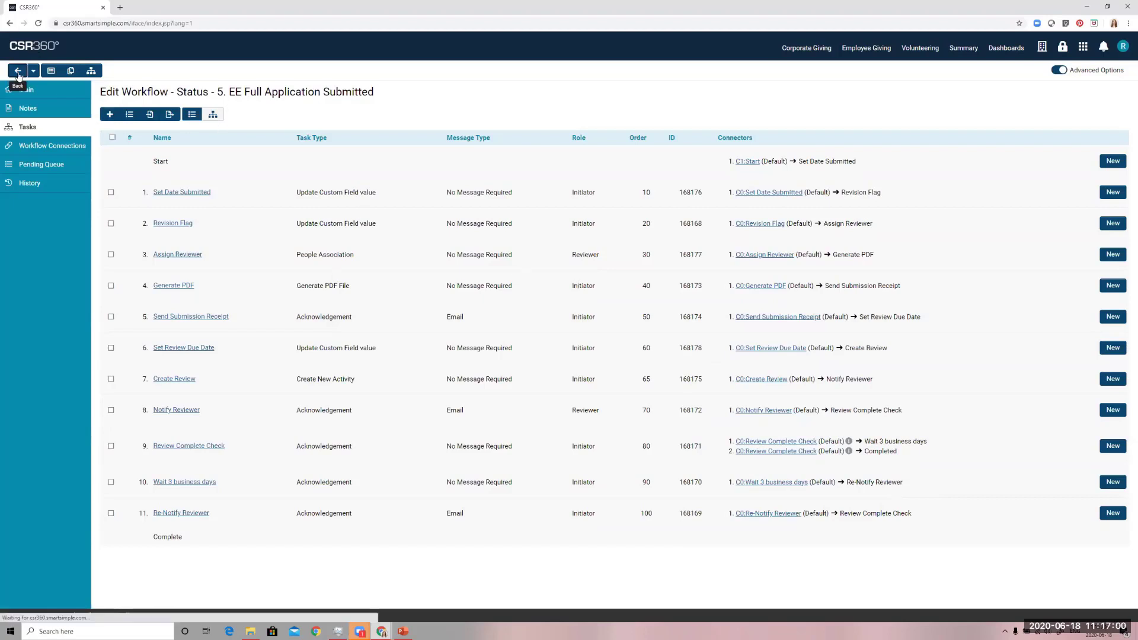
pyautogui.click(1085, 71)
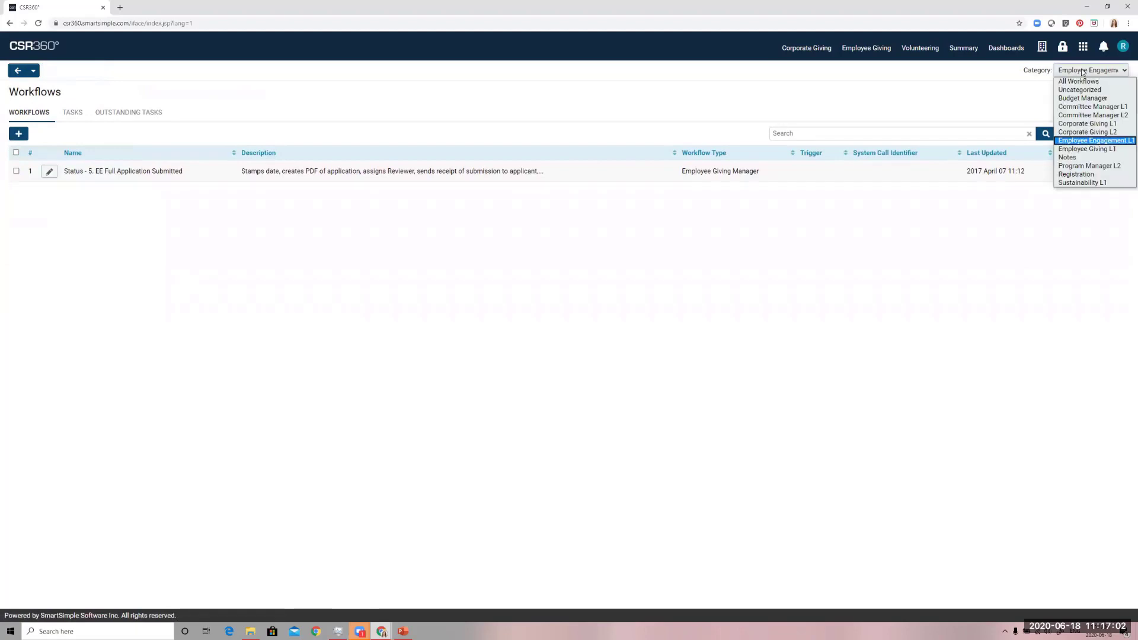
pyautogui.click(1091, 116)
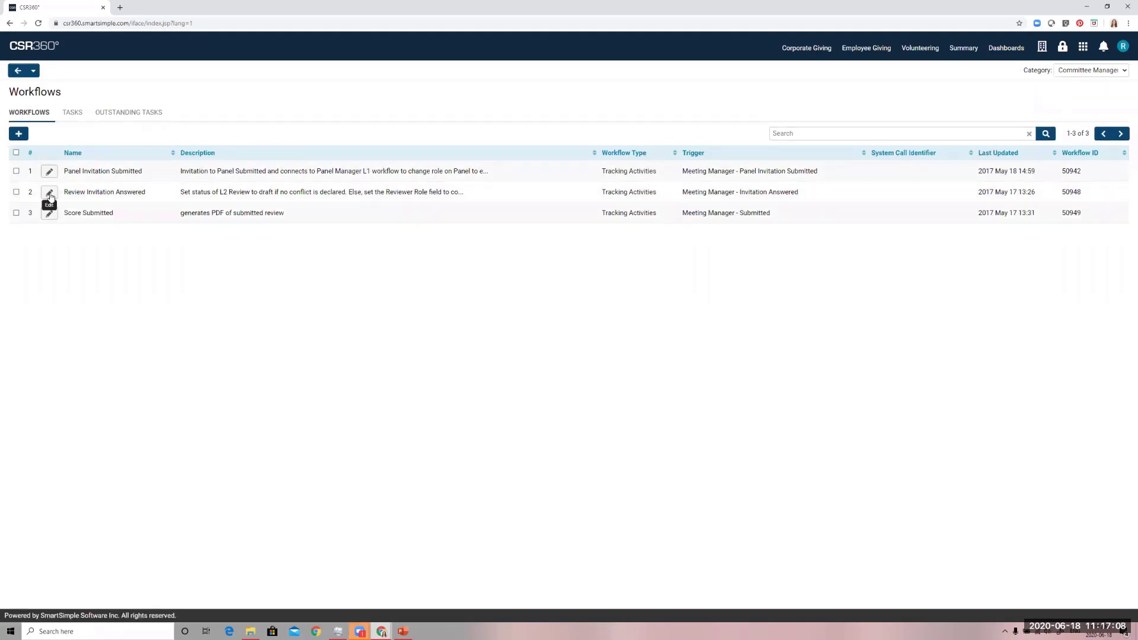
pyautogui.click(50, 192)
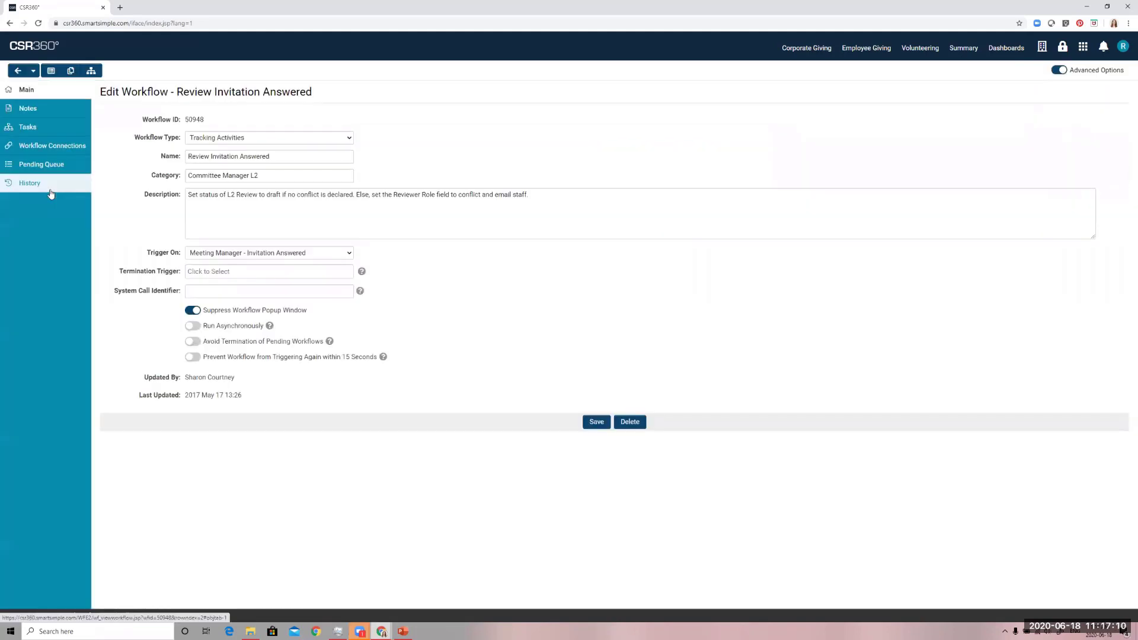
pyautogui.click(45, 132)
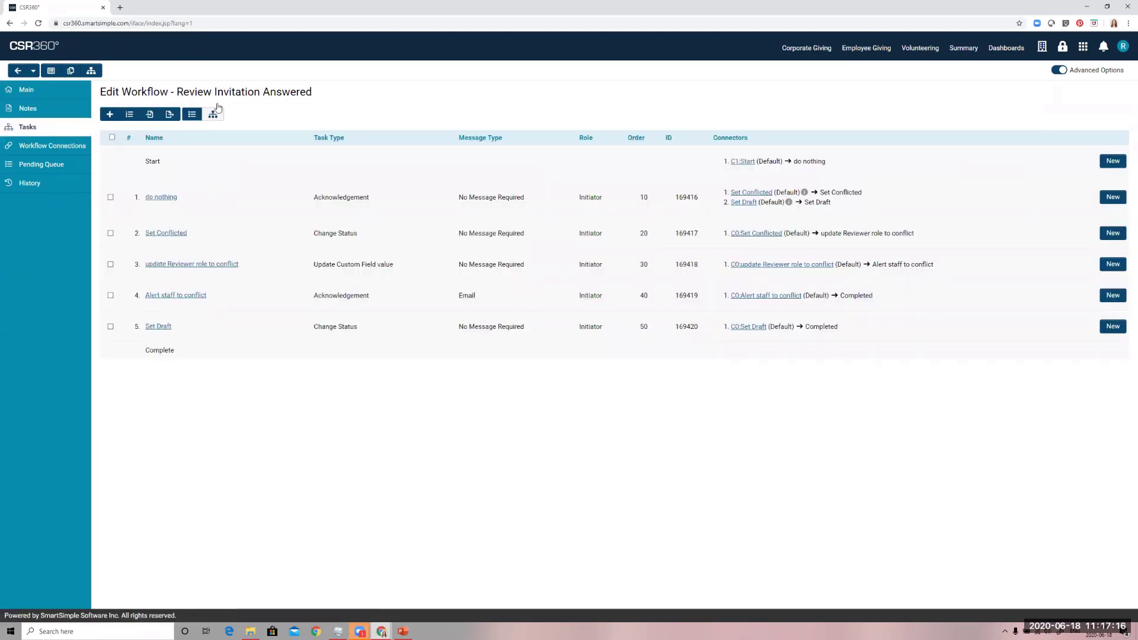
# Step: Start a new task in the Review Invitation Answered workflow and set its task type to Acknowledgement
pyautogui.click(109, 115)
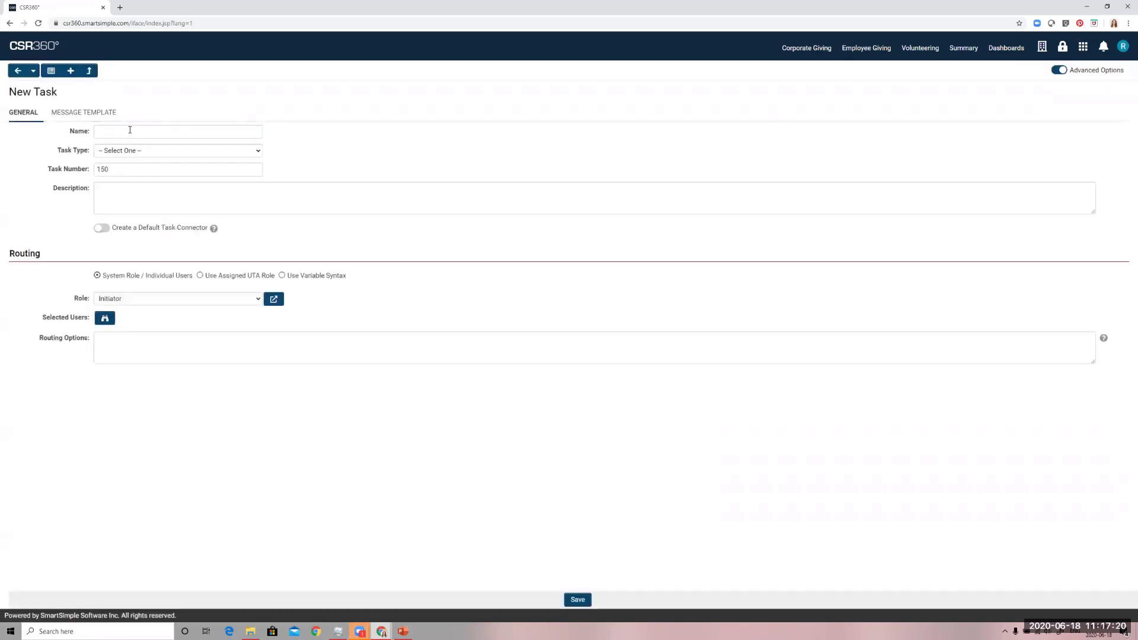
pyautogui.click(135, 149)
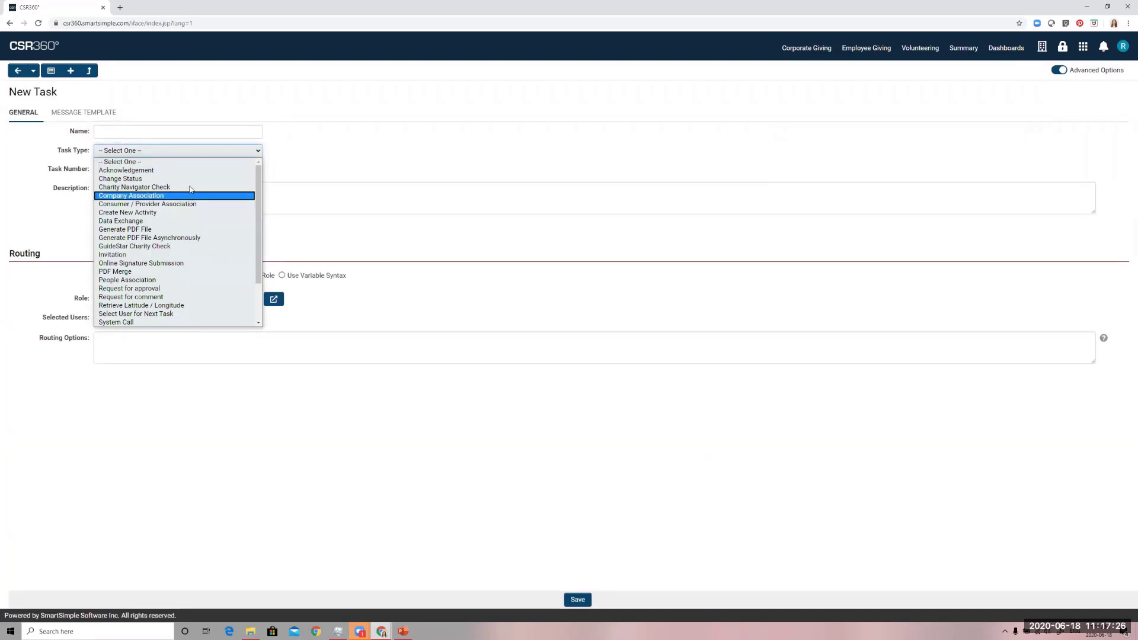
pyautogui.scroll(-2, 188, 201)
pyautogui.scroll(3, 188, 203)
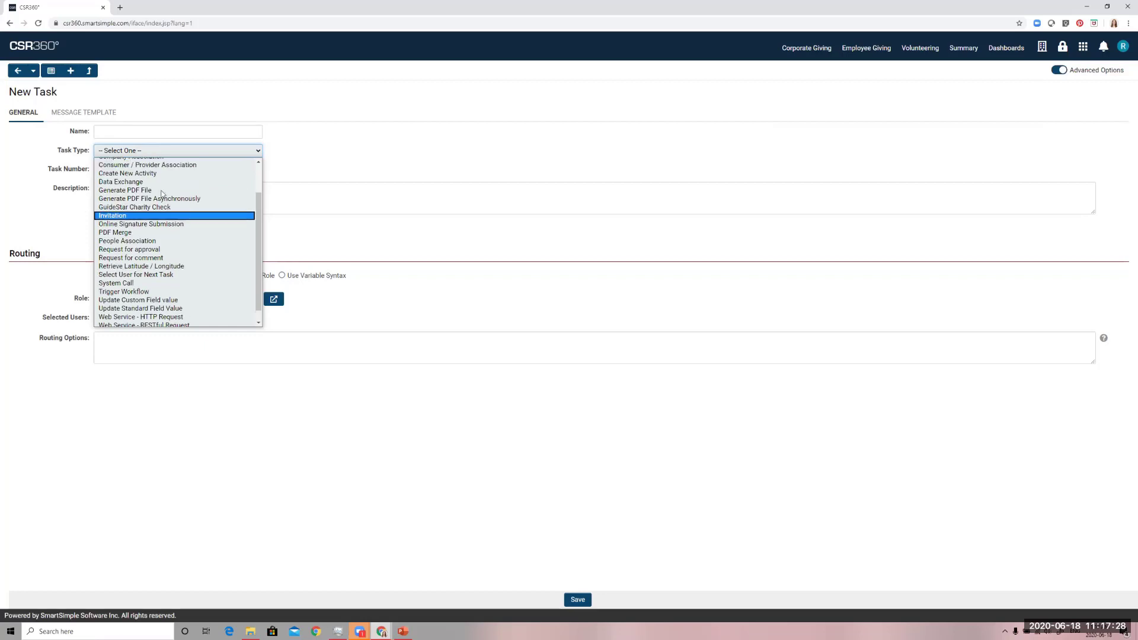
pyautogui.click(127, 170)
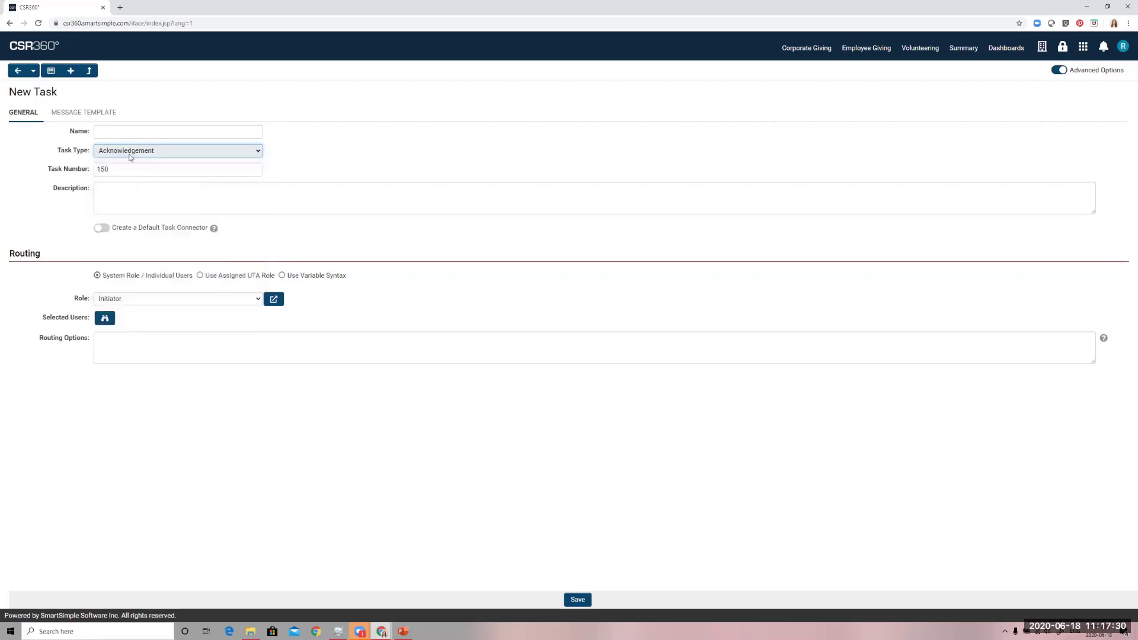
# Step: Set the new task's message type to Email and insert the Decline Email template into its message
pyautogui.click(84, 114)
pyautogui.click(140, 133)
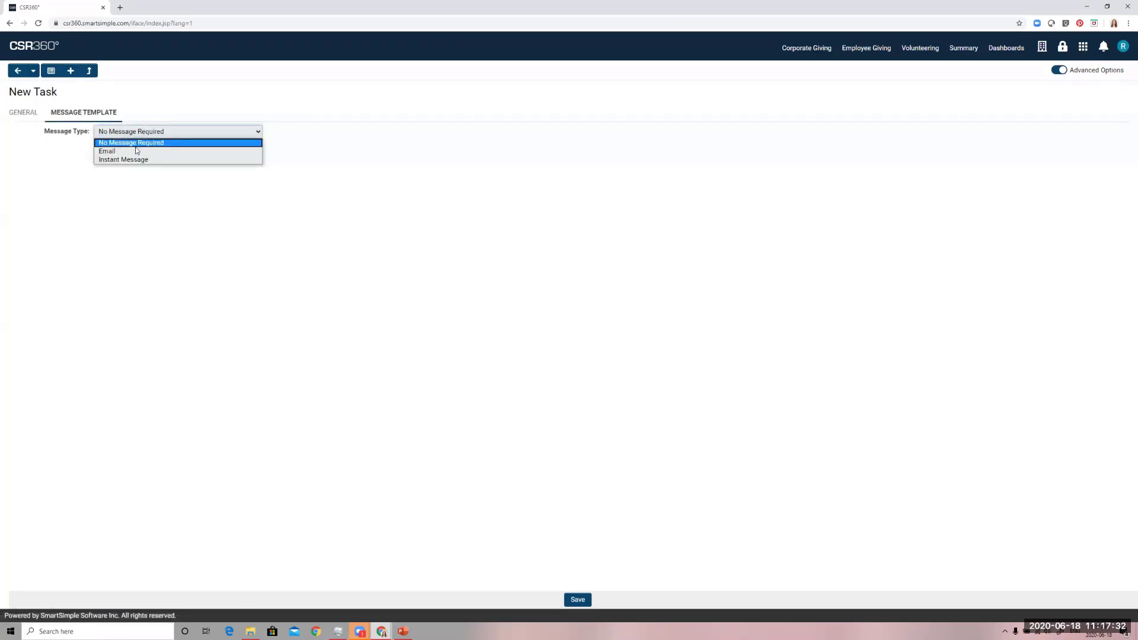
pyautogui.click(136, 153)
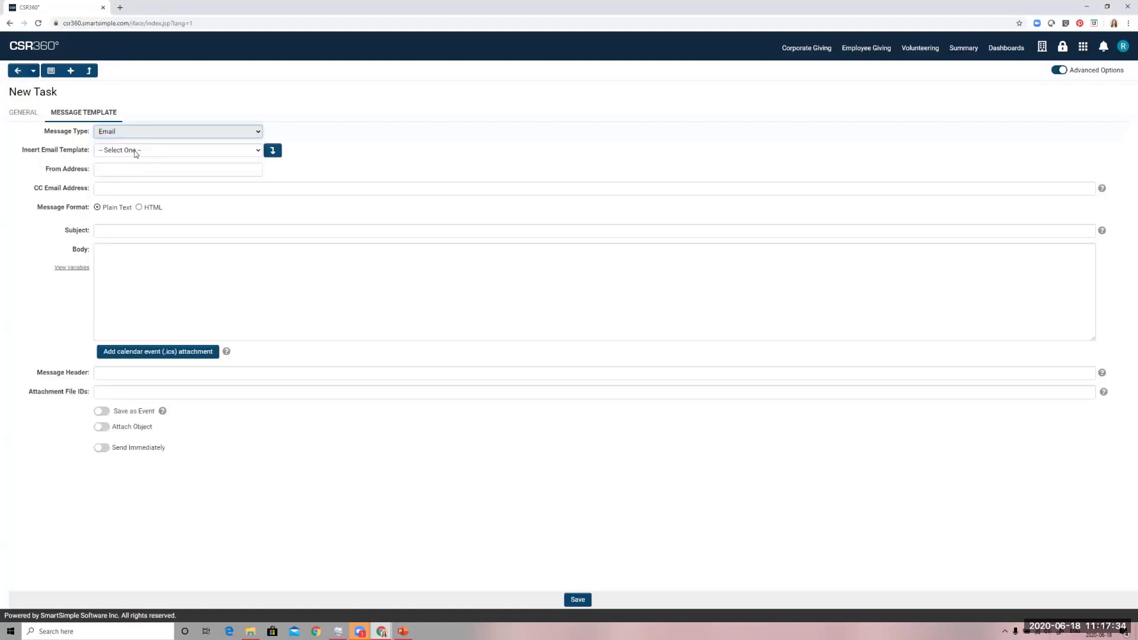
pyautogui.click(136, 152)
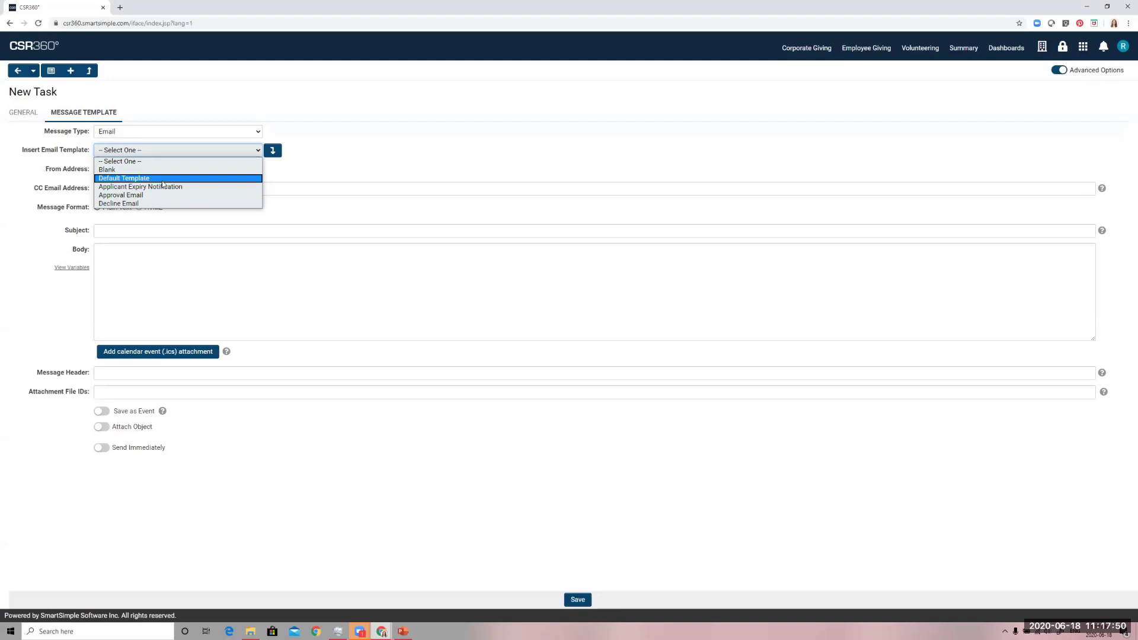
pyautogui.click(354, 152)
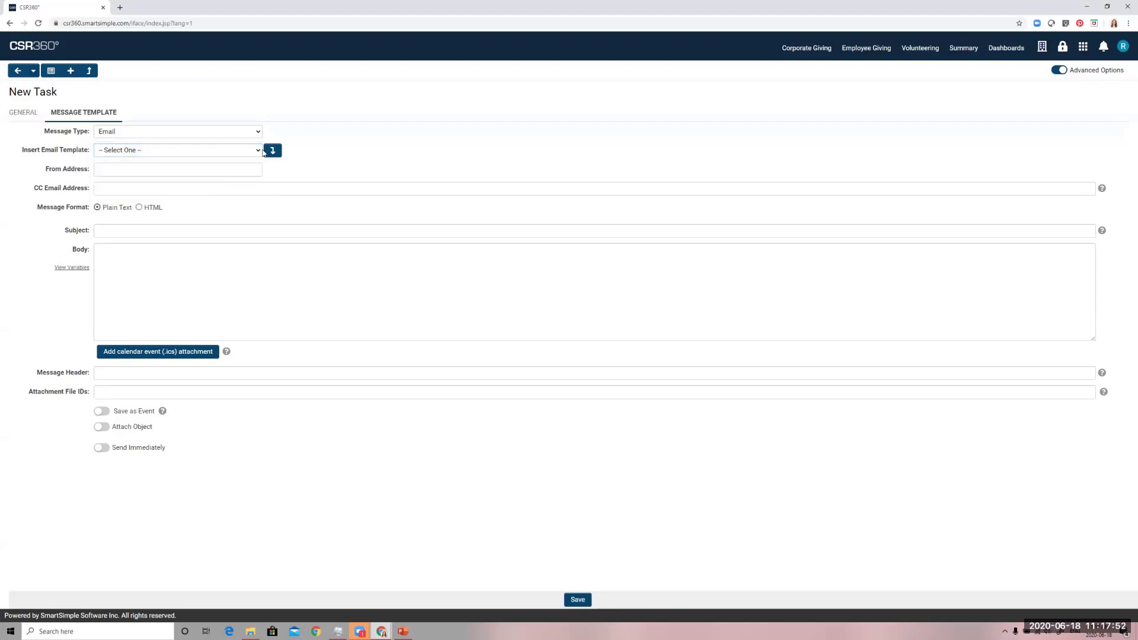
pyautogui.click(240, 149)
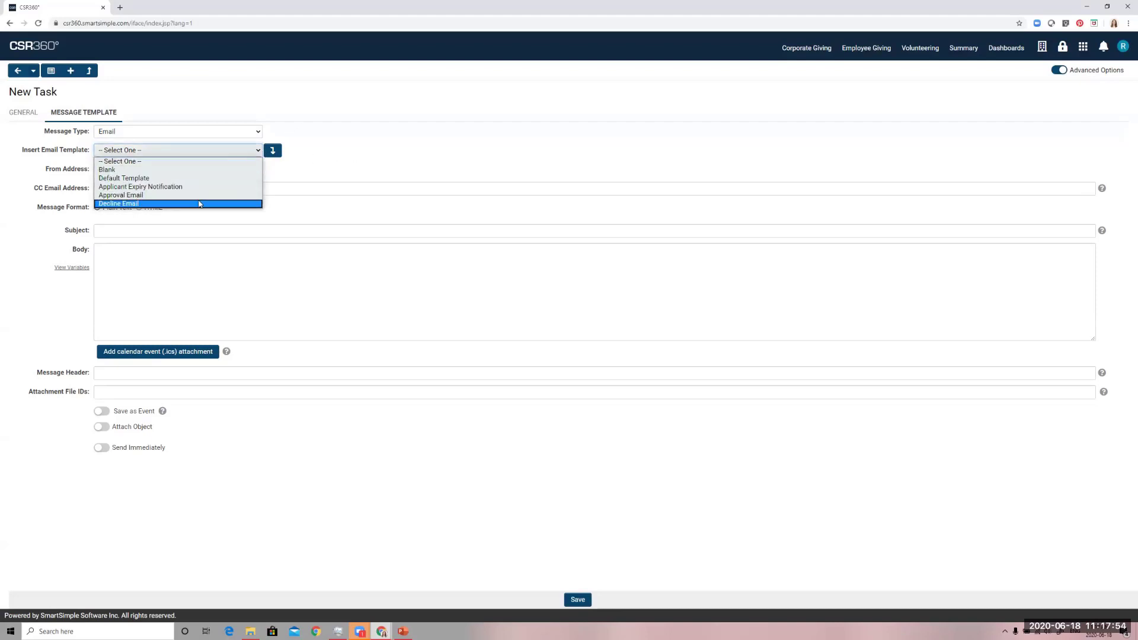
pyautogui.click(200, 203)
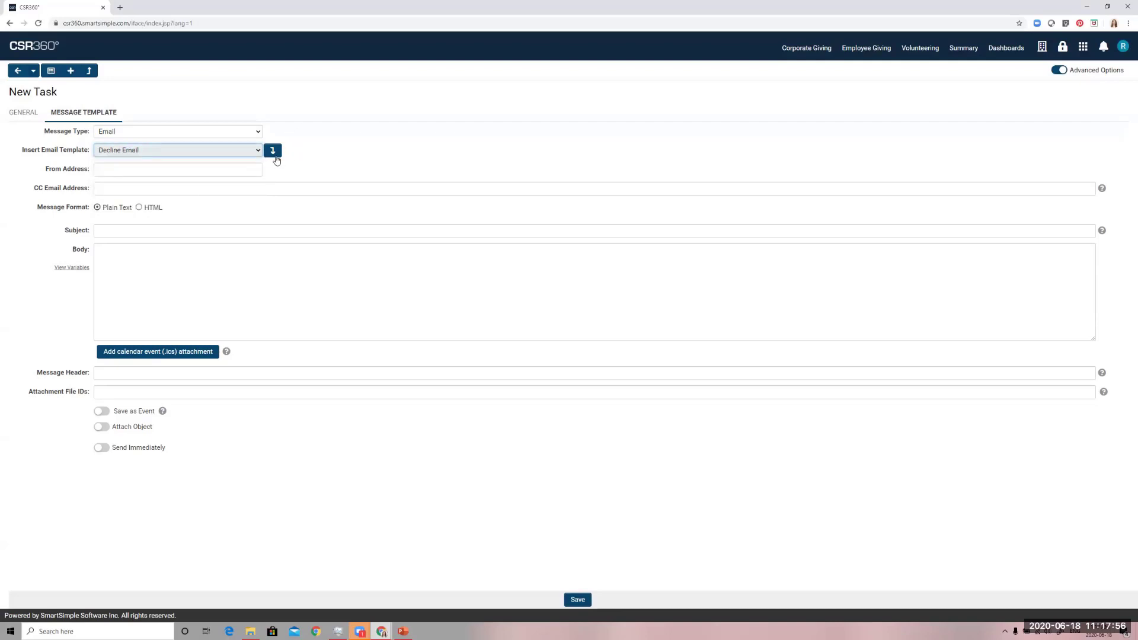
pyautogui.click(273, 154)
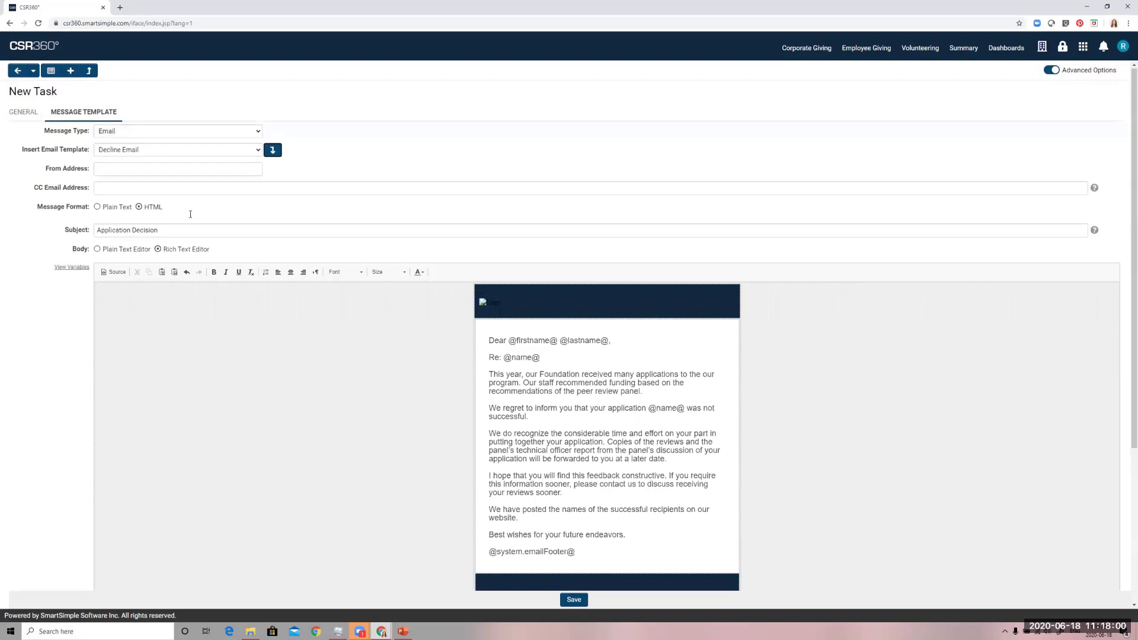
# Step: Review the inserted decline message and its sending options, and return to the workflow's task list without saving
pyautogui.scroll(-4, 188, 214)
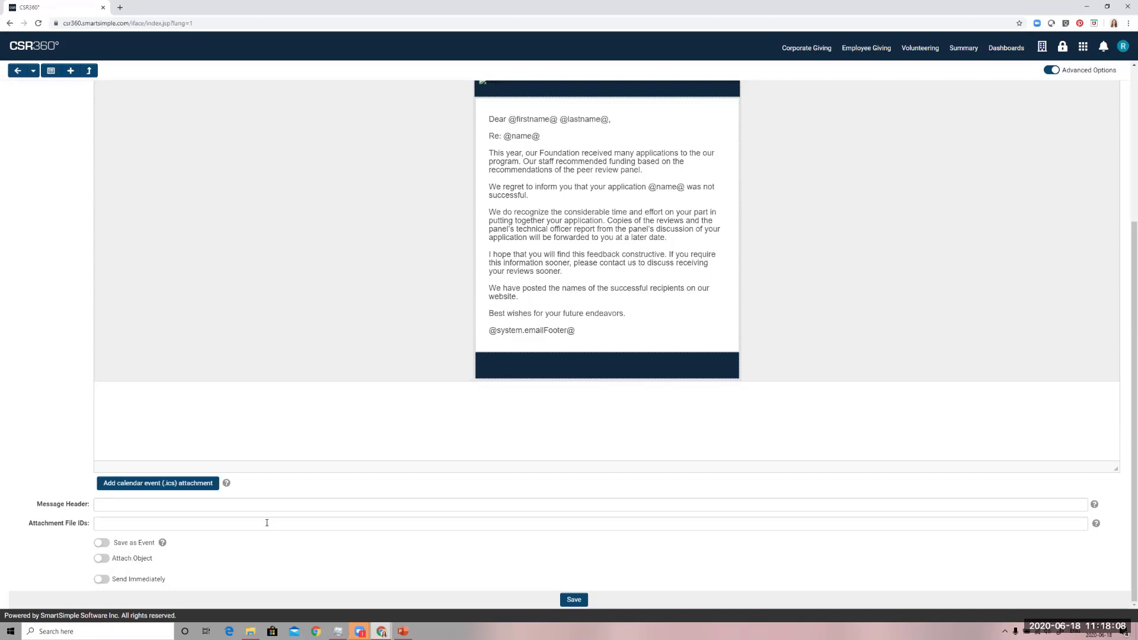
pyautogui.scroll(3, 291, 507)
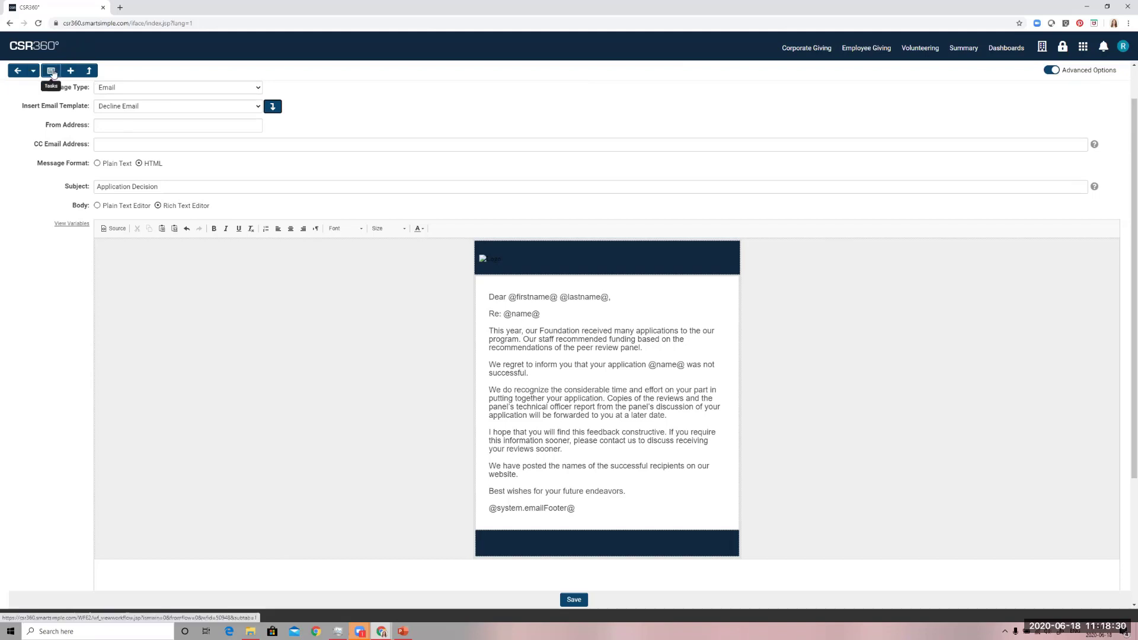
pyautogui.click(52, 71)
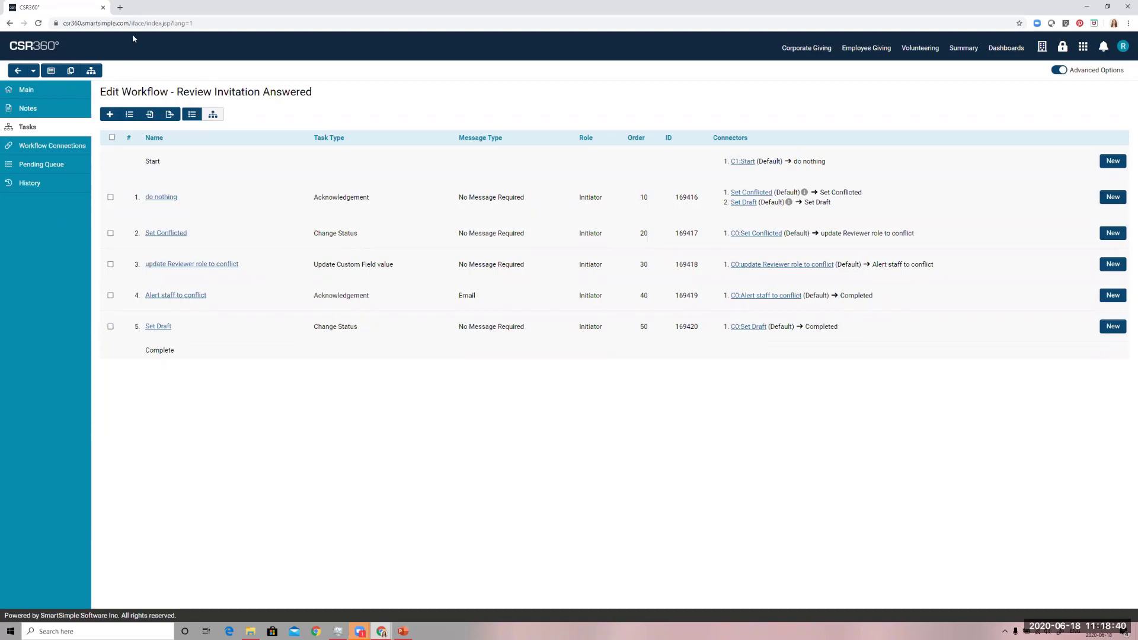
# Step: Start another new workflow task and view the user selection for its Initiator role, closing it without changes
pyautogui.click(104, 115)
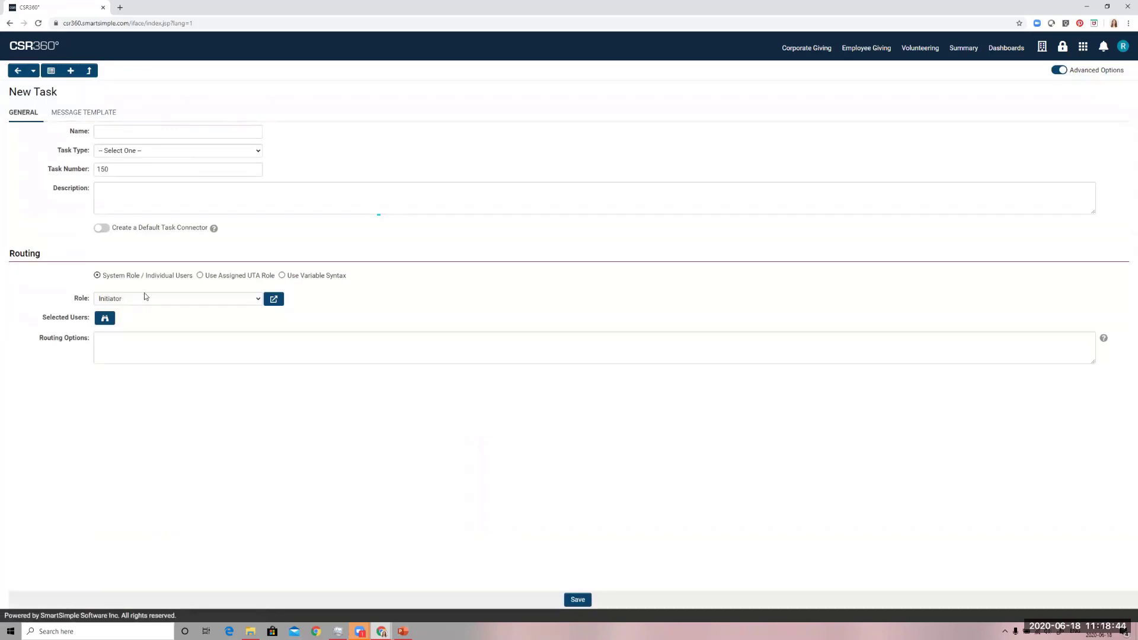
pyautogui.click(105, 318)
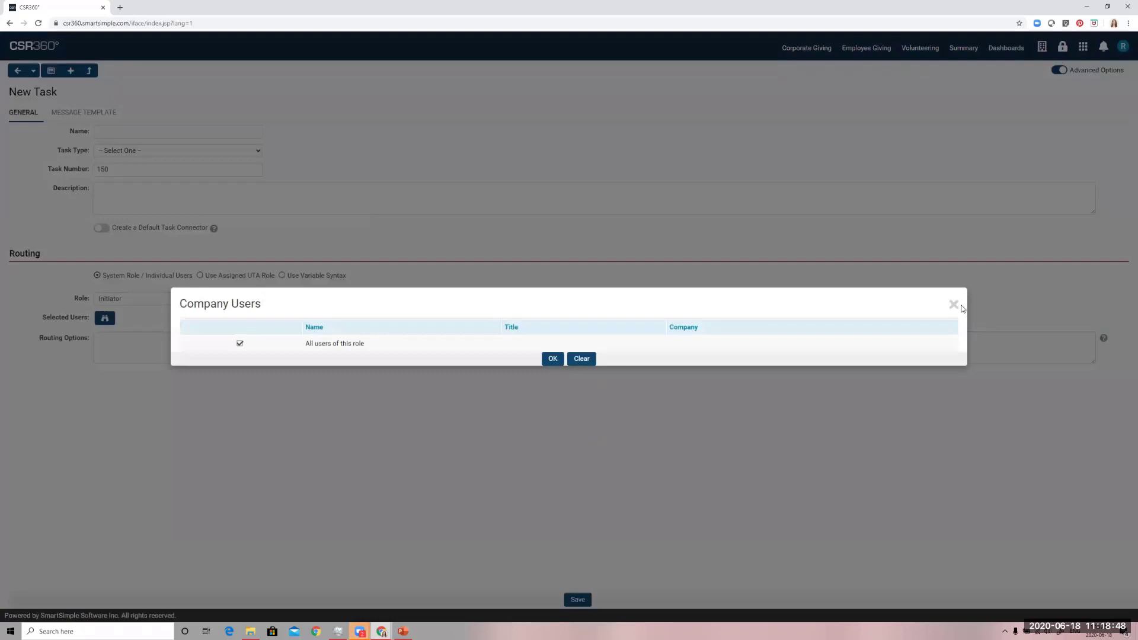
pyautogui.click(952, 304)
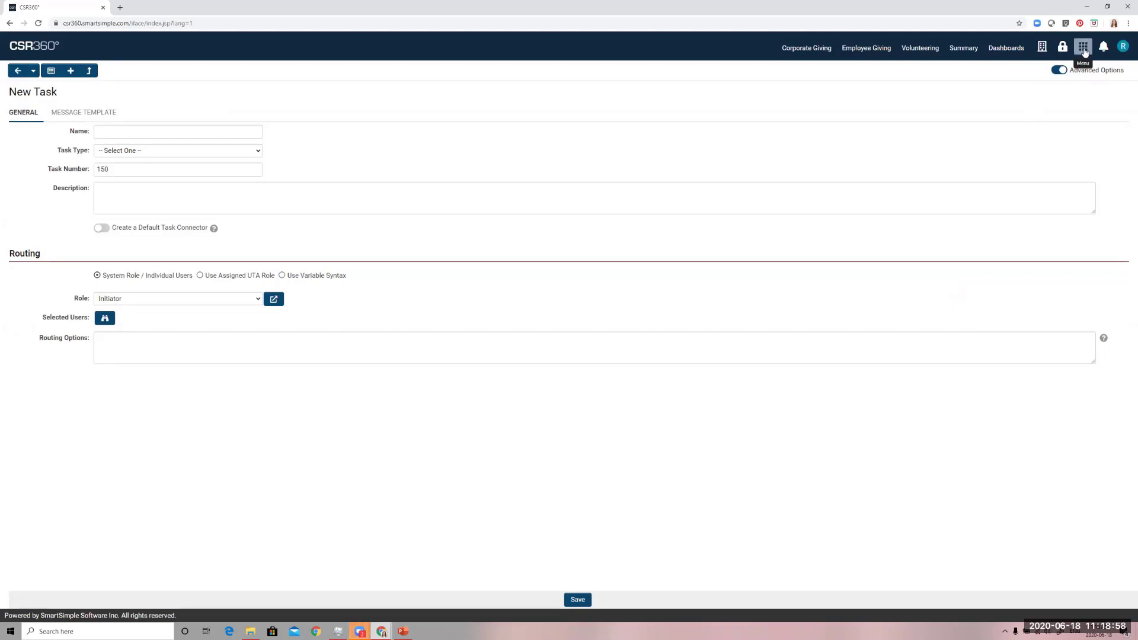
# Step: Open the Corporate Giving application and show its full list of grants
pyautogui.click(862, 54)
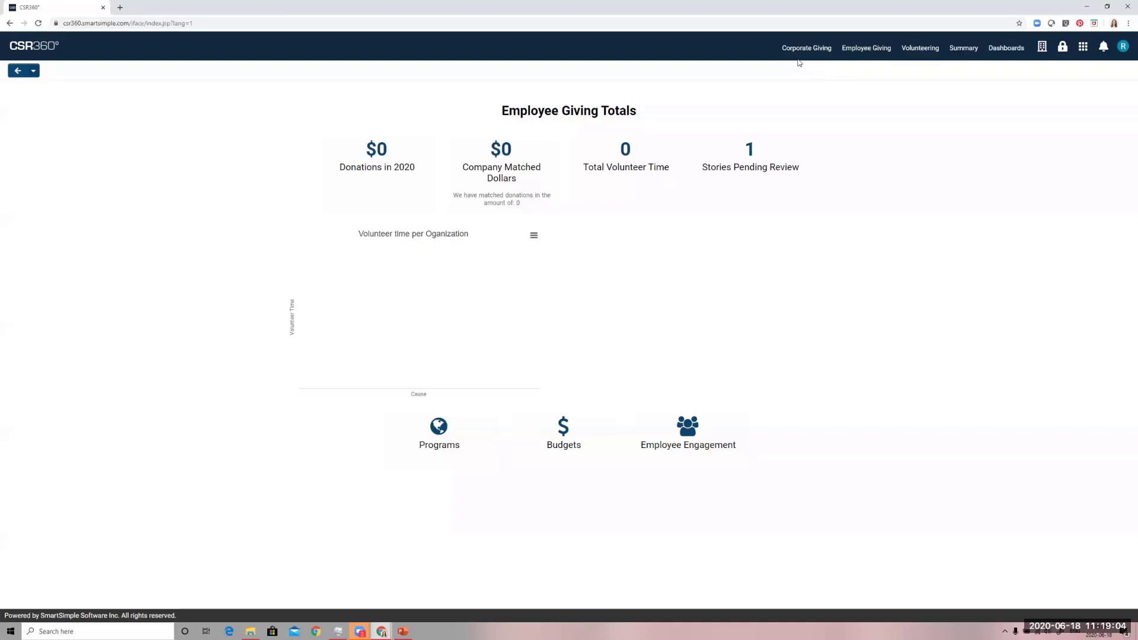
pyautogui.click(1082, 48)
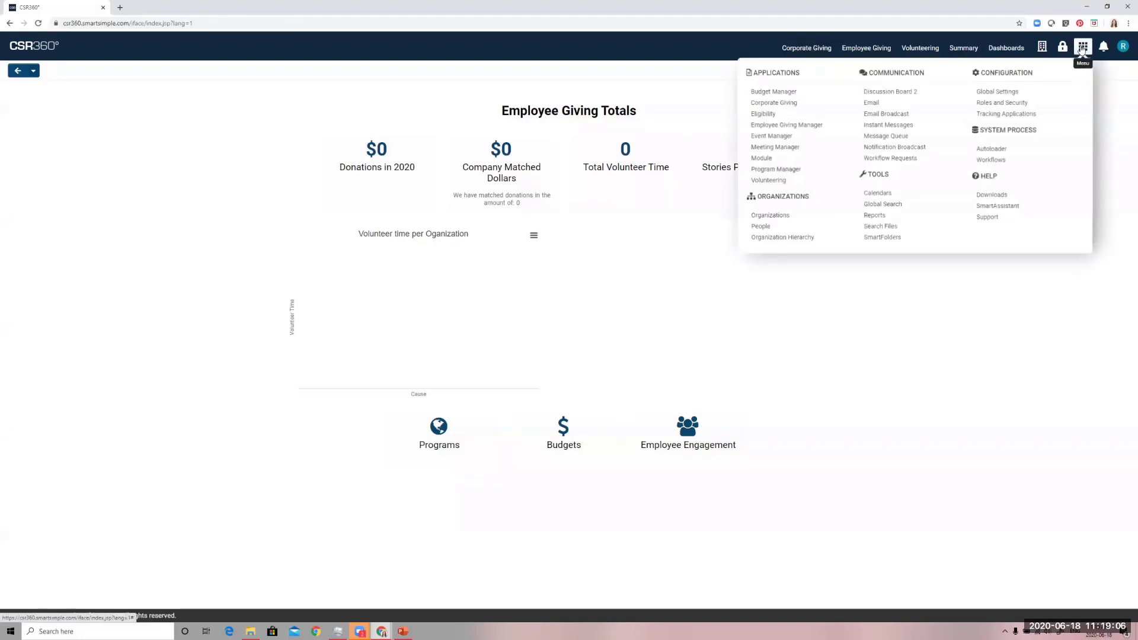
pyautogui.click(785, 103)
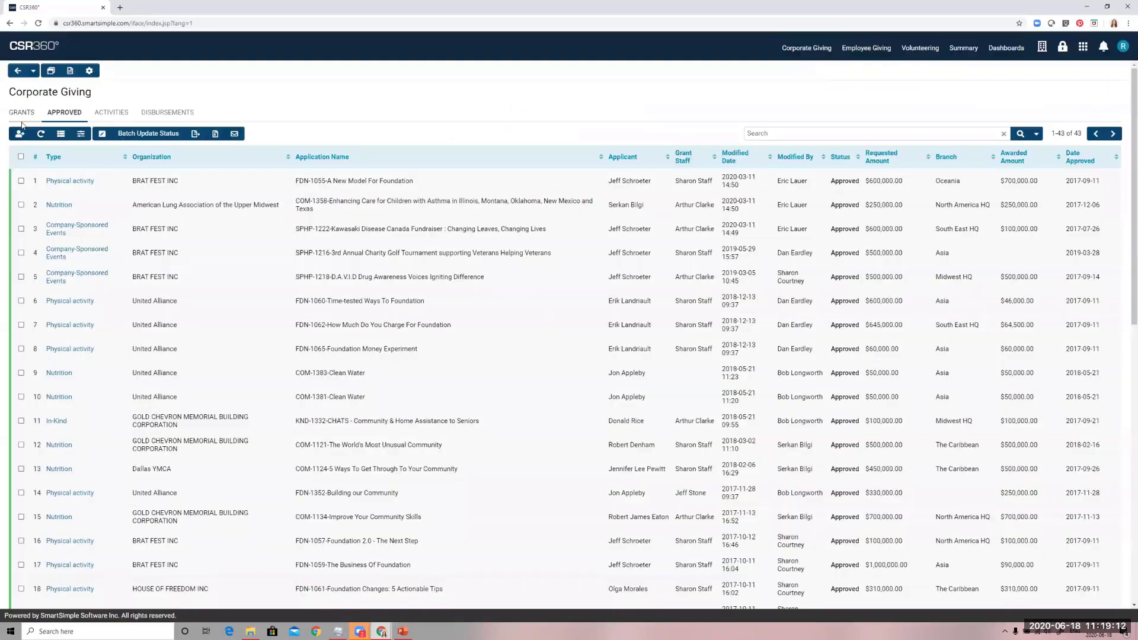
pyautogui.click(22, 122)
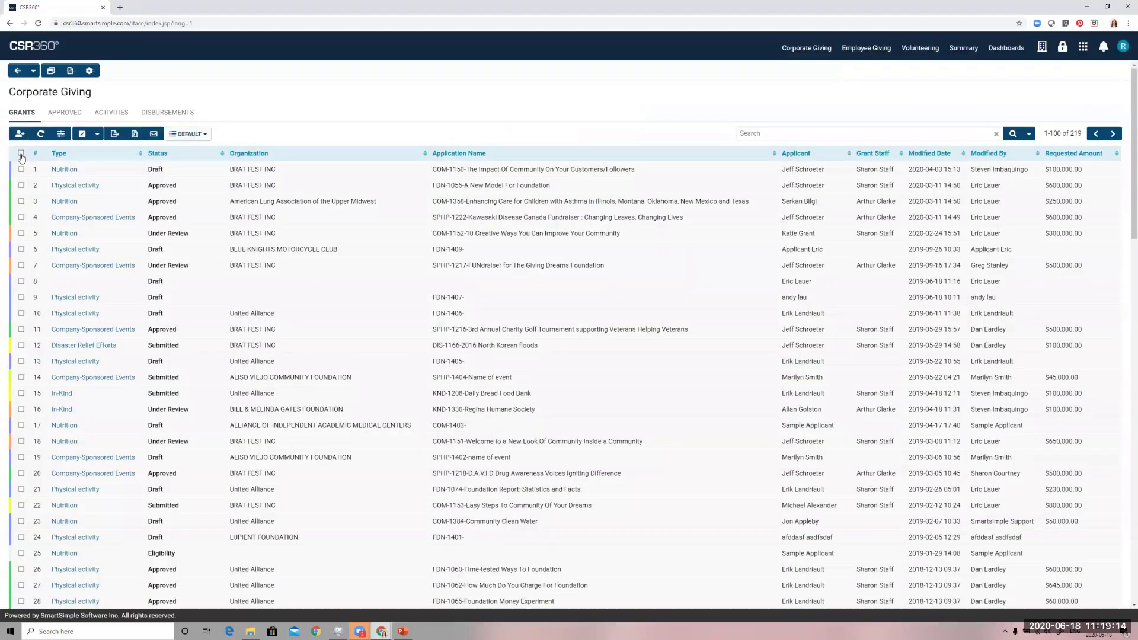
# Step: Select the first three grants in the Corporate Giving list
pyautogui.click(21, 169)
pyautogui.click(22, 186)
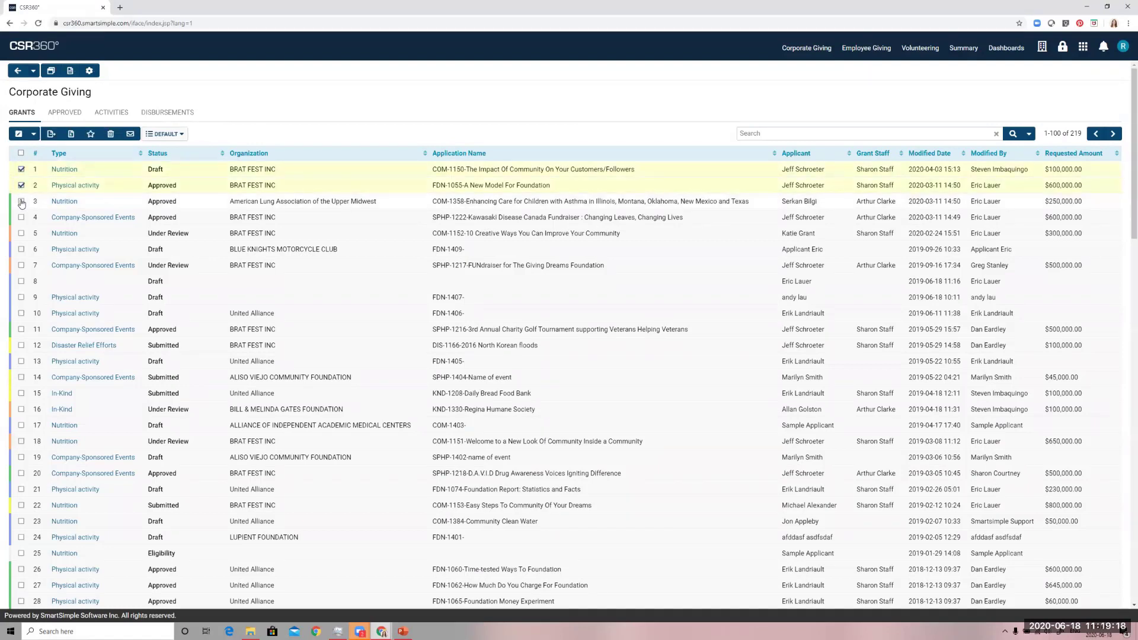
pyautogui.click(21, 202)
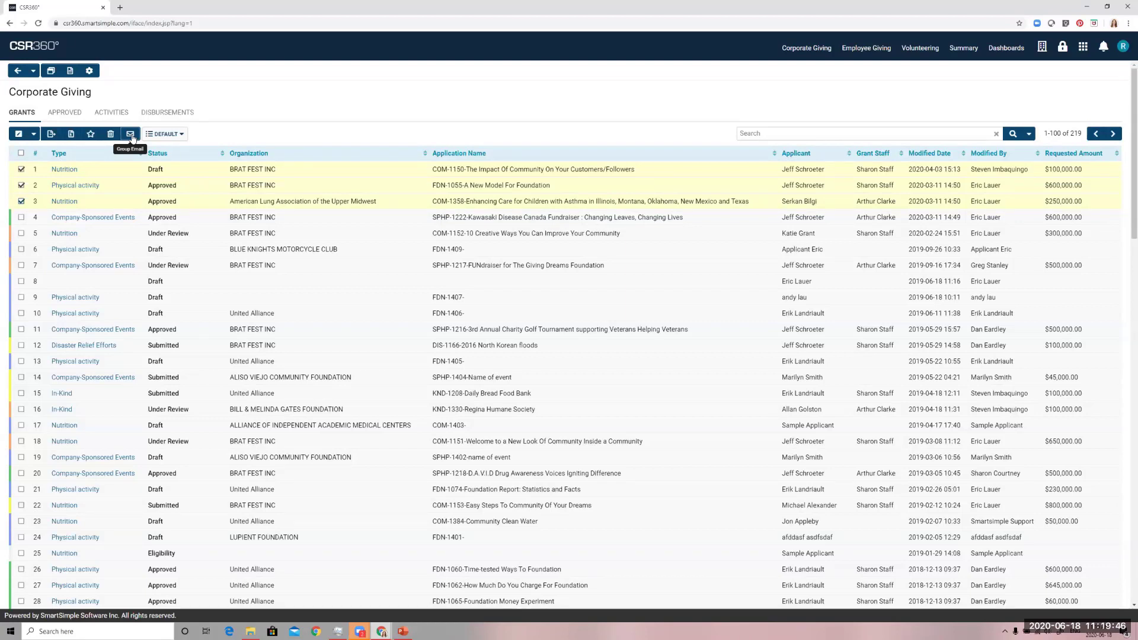
# Step: Filter the grants list to applications with Draft status, keeping all types included
pyautogui.click(972, 134)
pyautogui.click(934, 162)
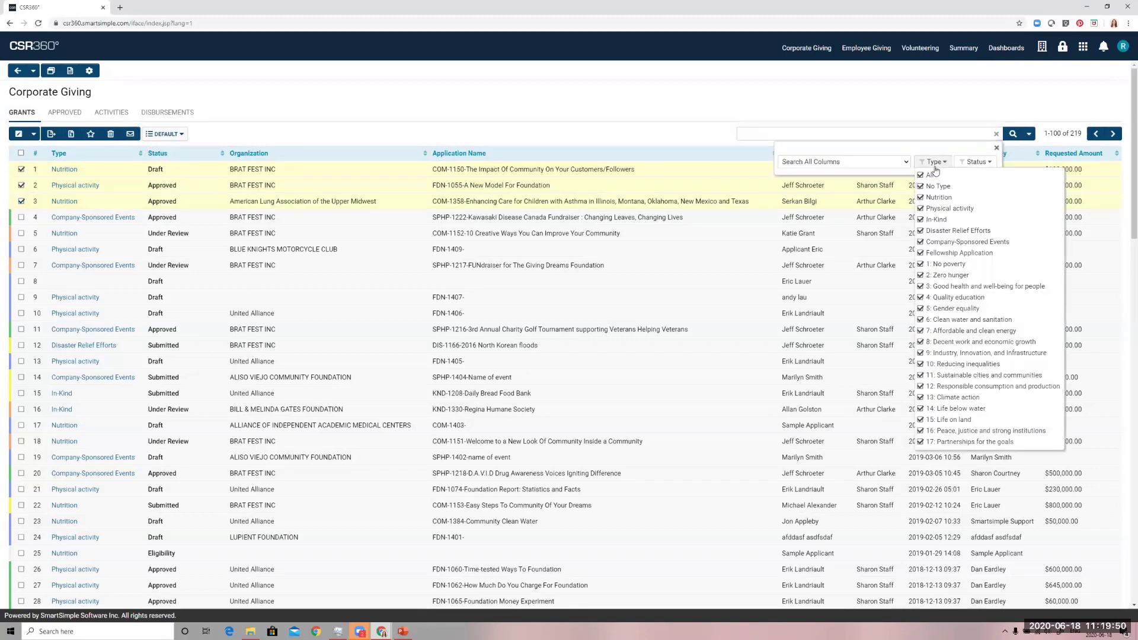
pyautogui.click(976, 161)
pyautogui.click(961, 175)
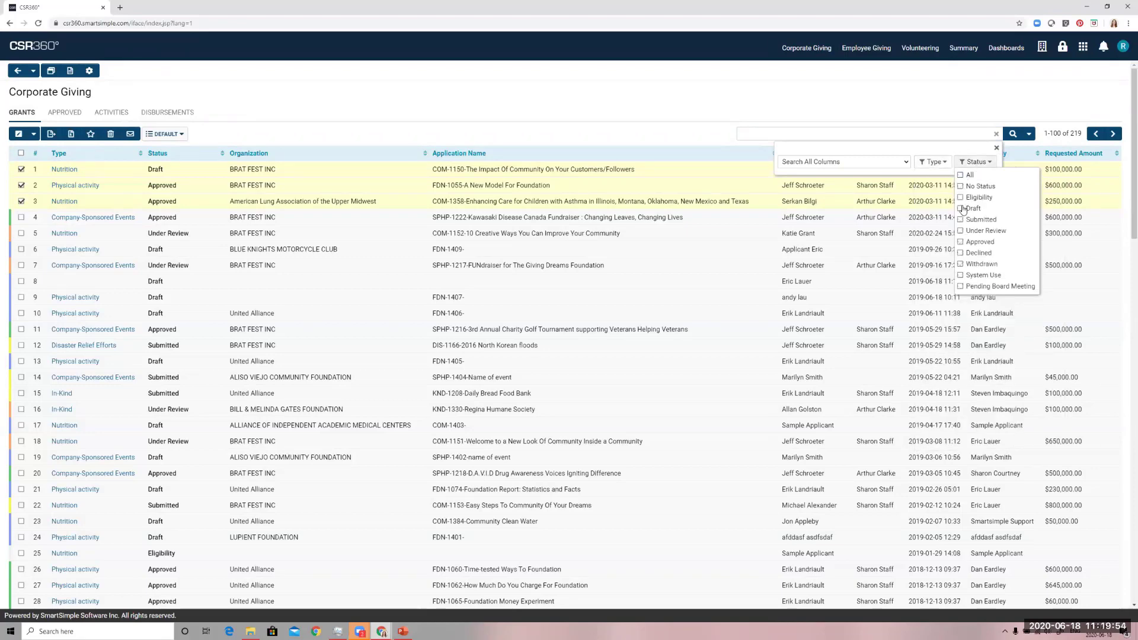
pyautogui.click(932, 162)
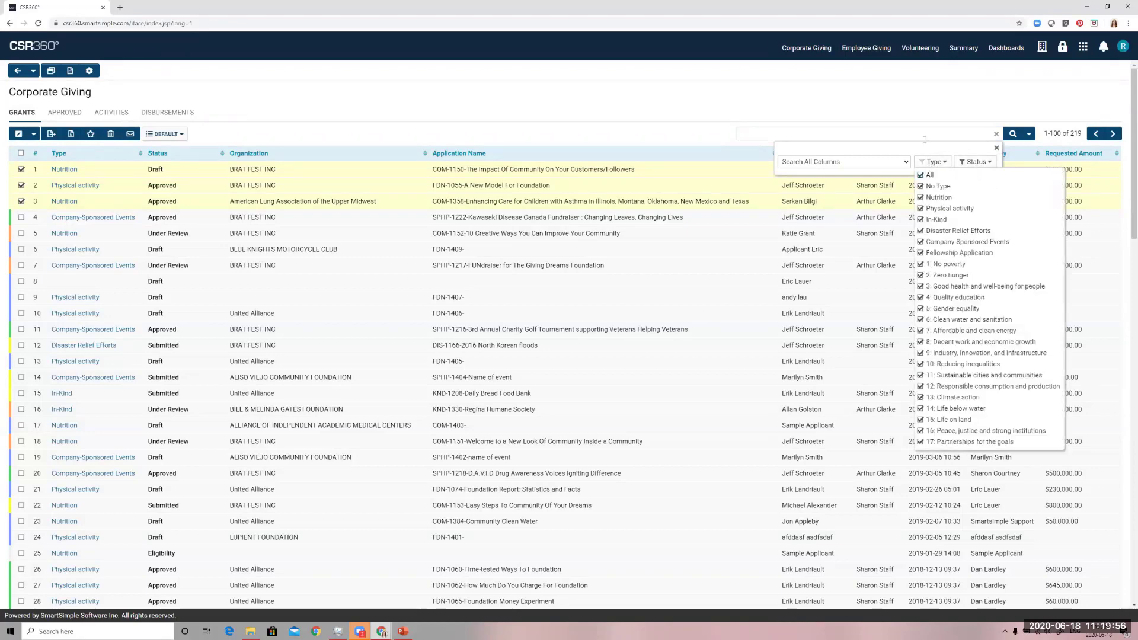
pyautogui.click(925, 140)
pyautogui.press('Return')
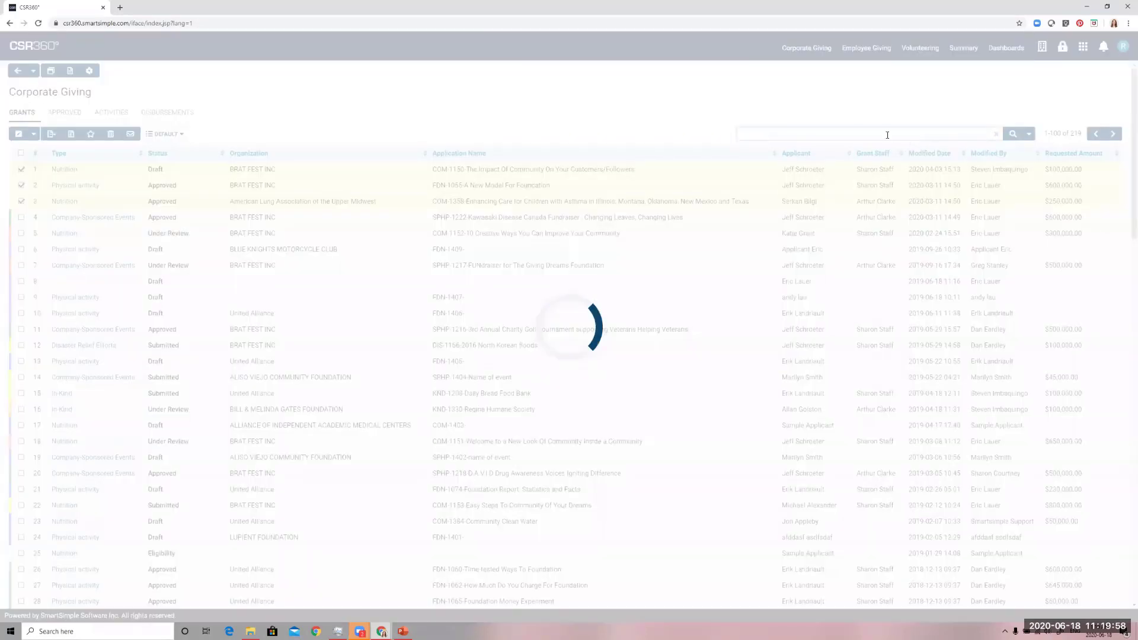
# Step: Select all the listed draft grants, review the recipient roles offered for a group email, and close it without sending
pyautogui.click(21, 153)
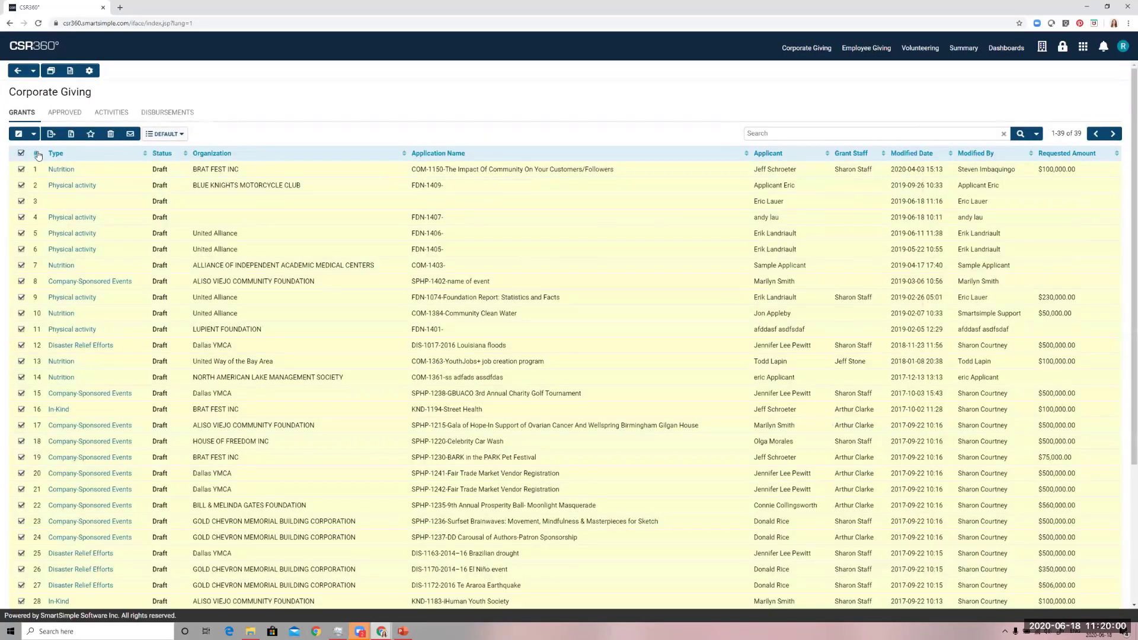
pyautogui.click(131, 134)
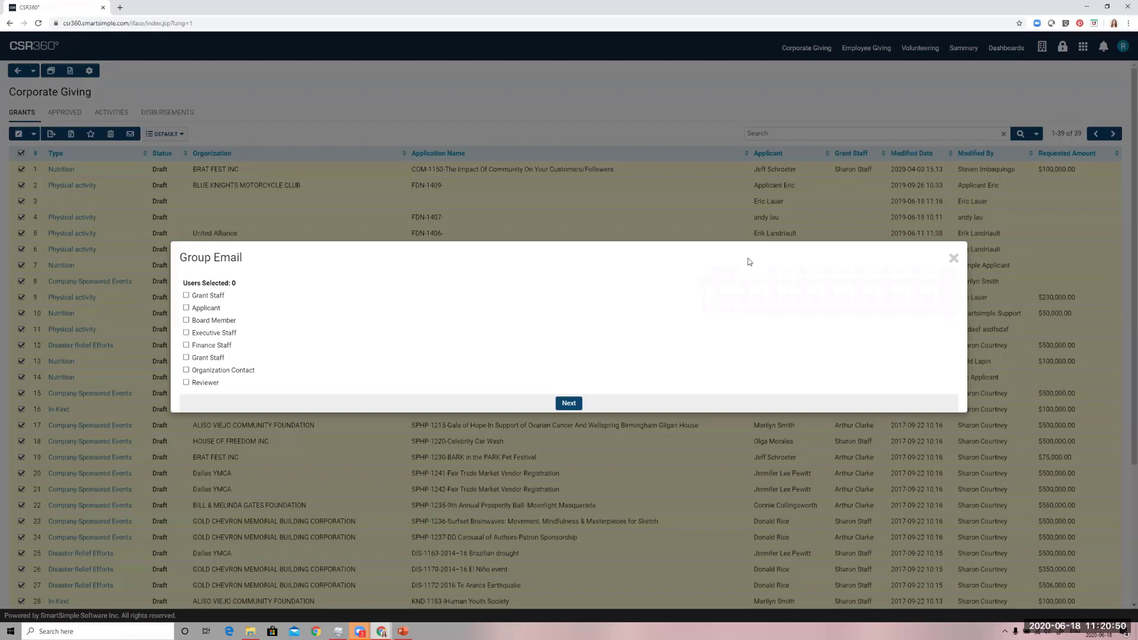
pyautogui.click(951, 262)
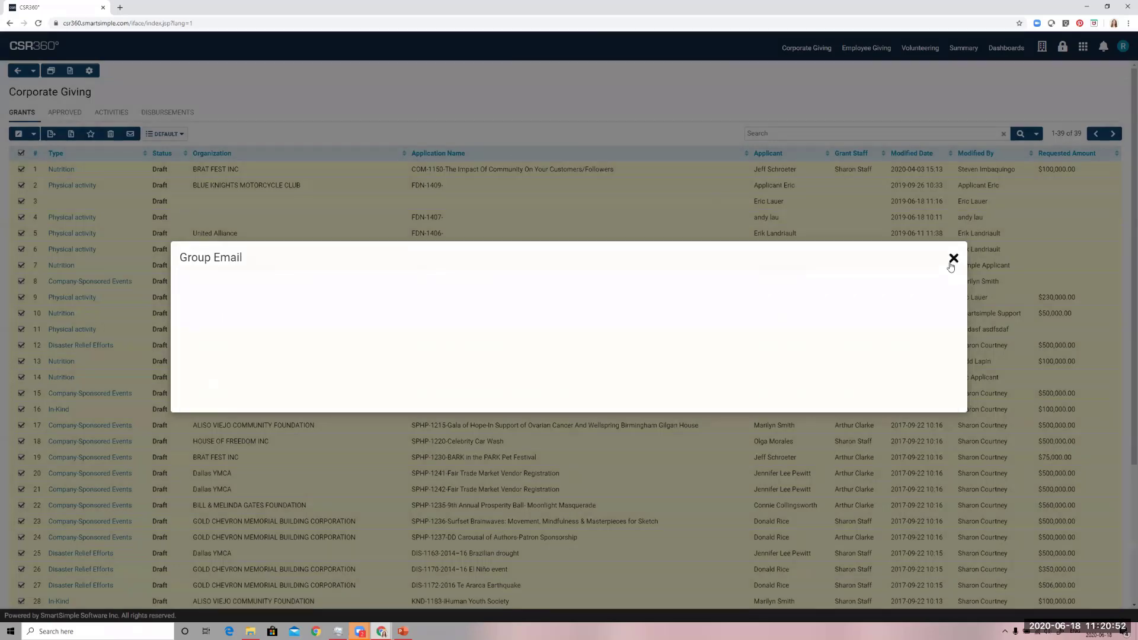